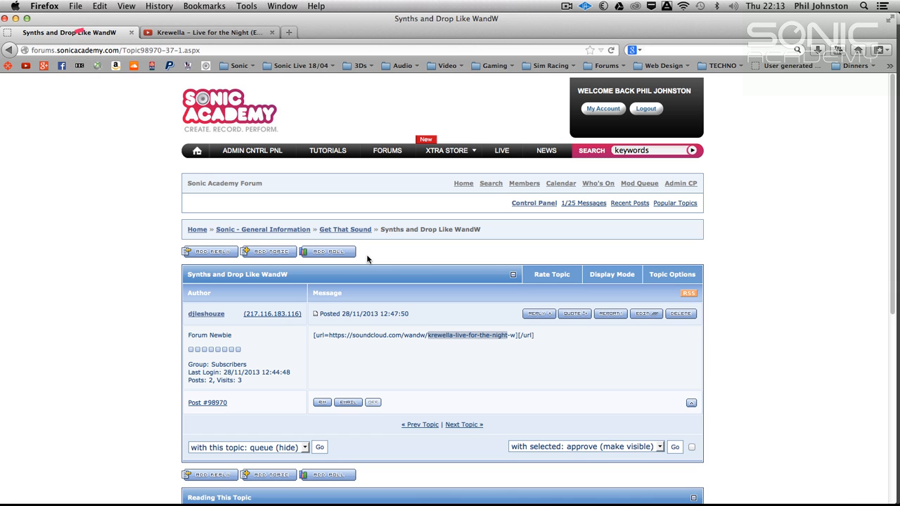
# Listen to the Krewella "Live for the Night" reference video from about 0:35 to 0:40, and pause it.
pyautogui.click(244, 34)
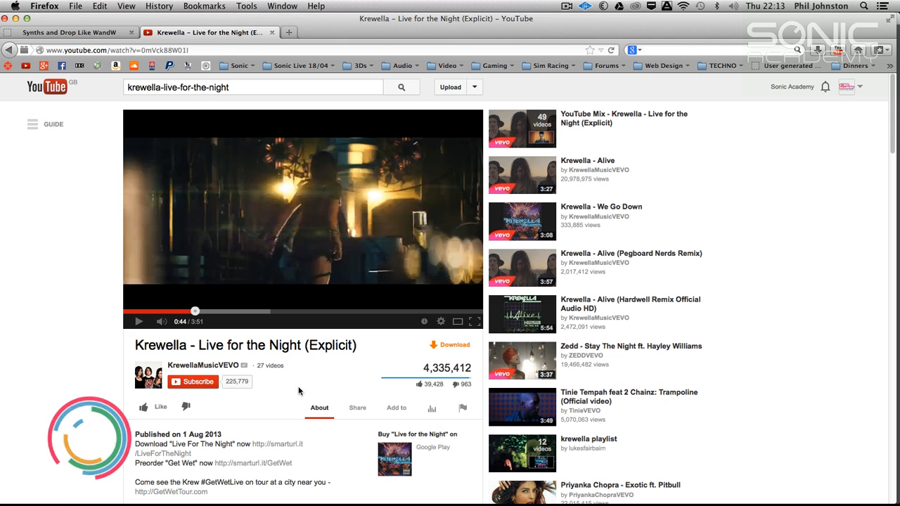
pyautogui.click(181, 311)
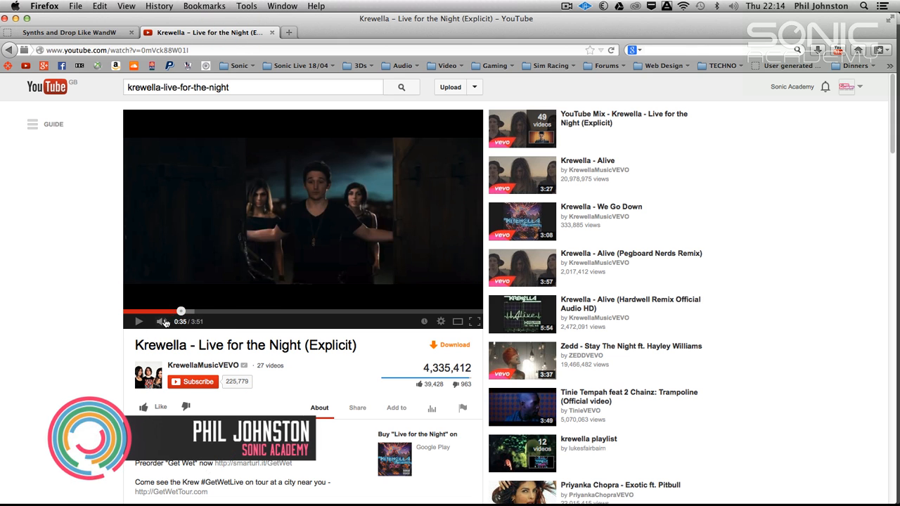
pyautogui.click(139, 321)
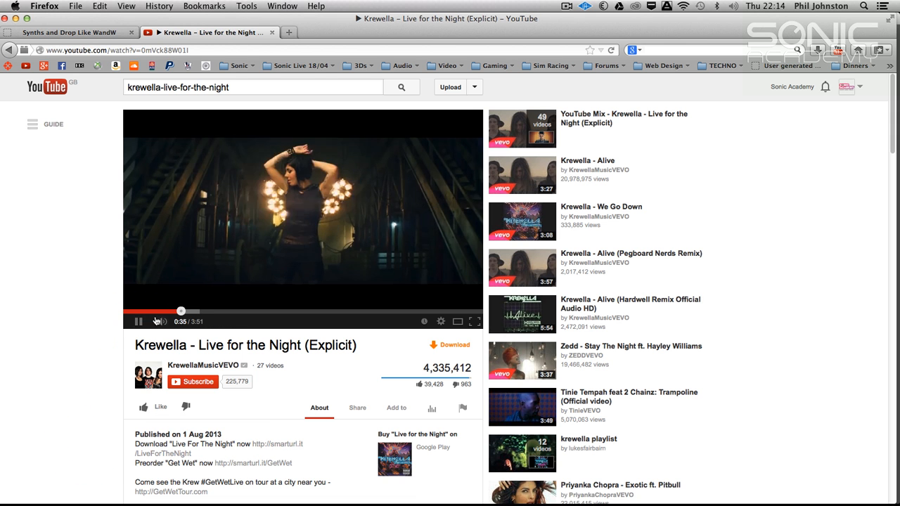
pyautogui.click(177, 313)
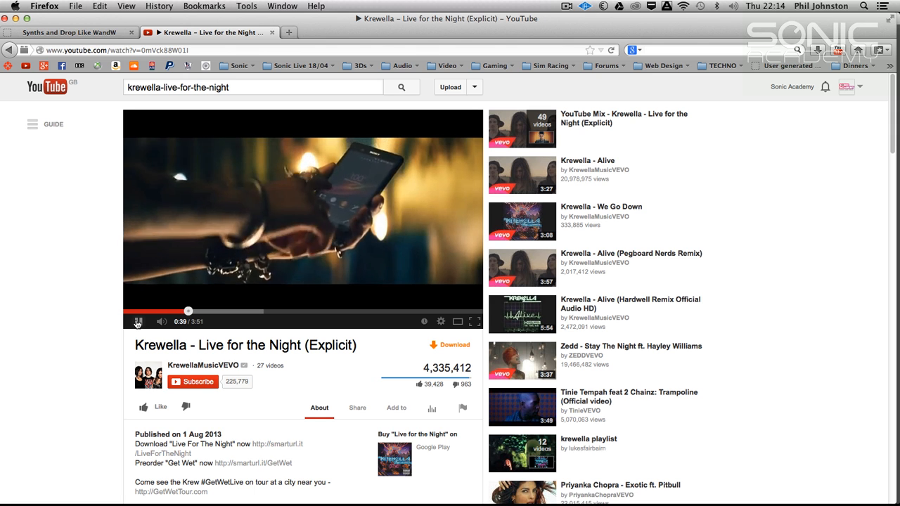
pyautogui.click(138, 322)
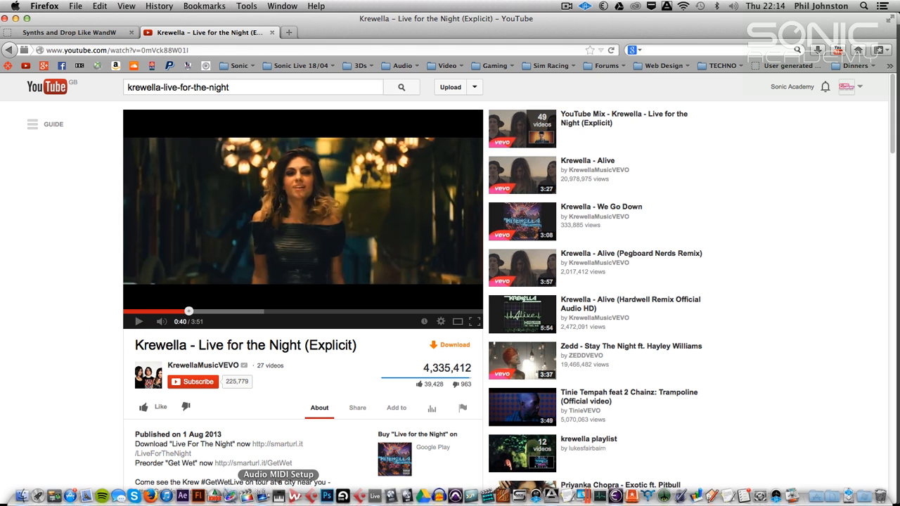
# Switch to Ableton Live and show the notes of the MIDI clip on track 2, closing the ANA synth window.
pyautogui.click(375, 497)
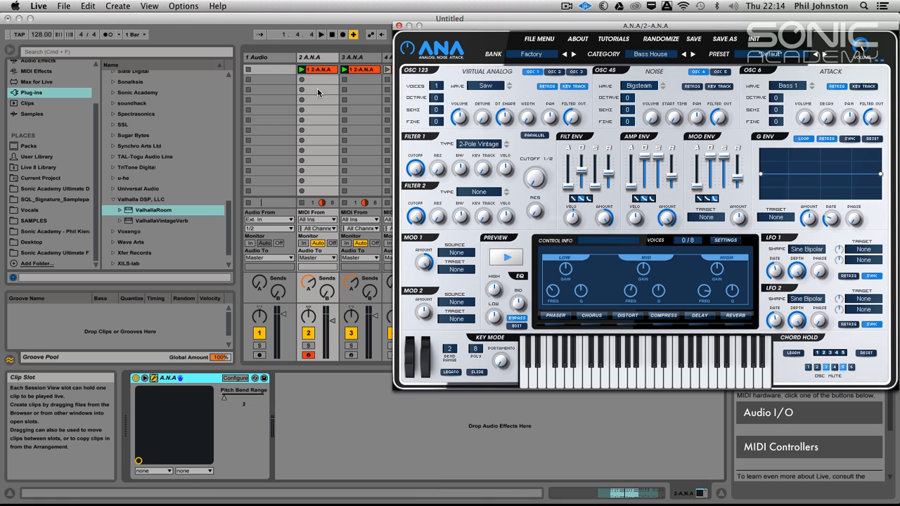
pyautogui.doubleClick(316, 70)
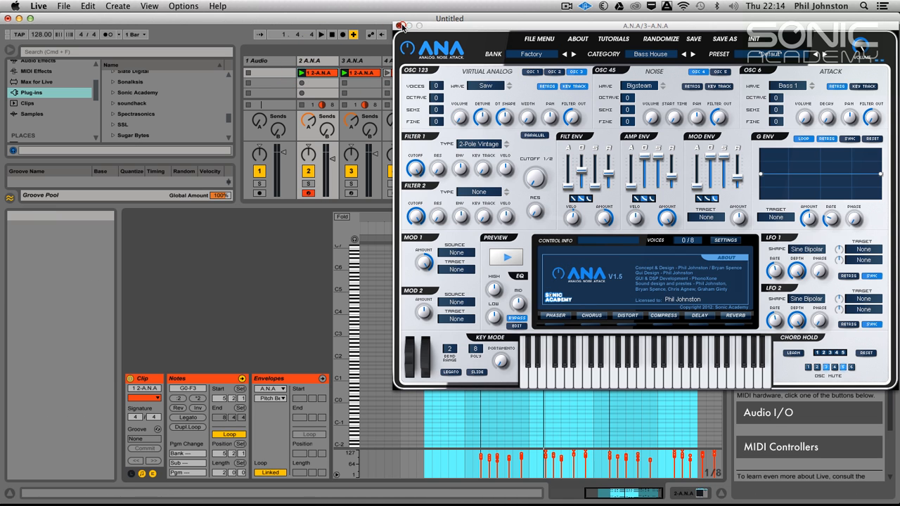
pyautogui.click(399, 26)
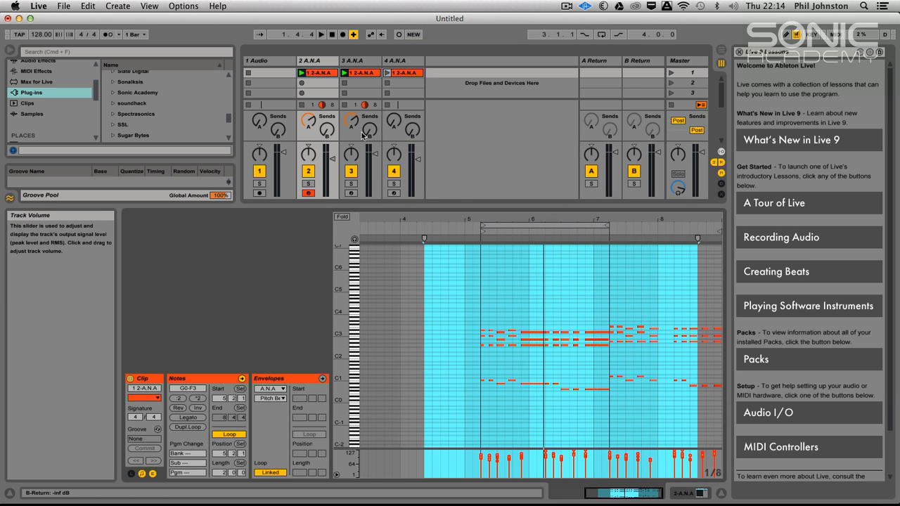
# Audition tracks 2 and 3 soloed in turn, and leave only track 2 soloed.
pyautogui.click(310, 183)
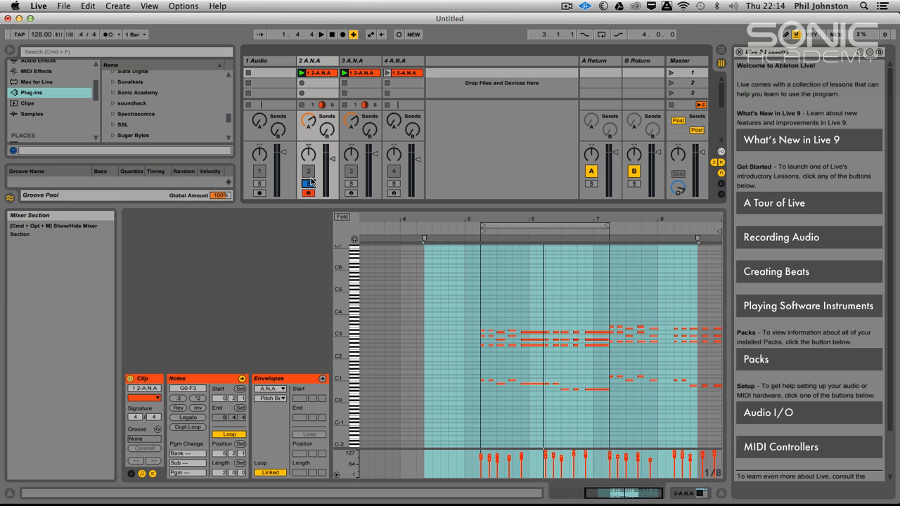
pyautogui.press('space')
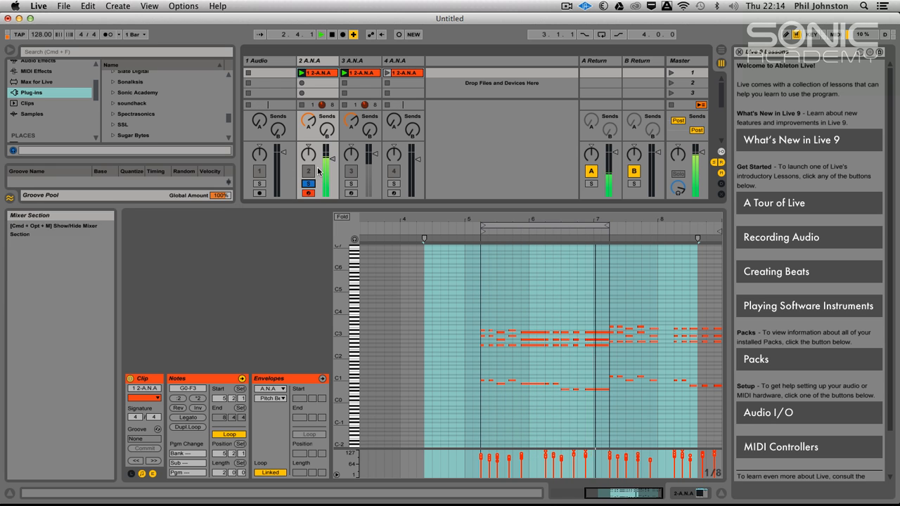
pyautogui.click(308, 184)
pyautogui.click(351, 184)
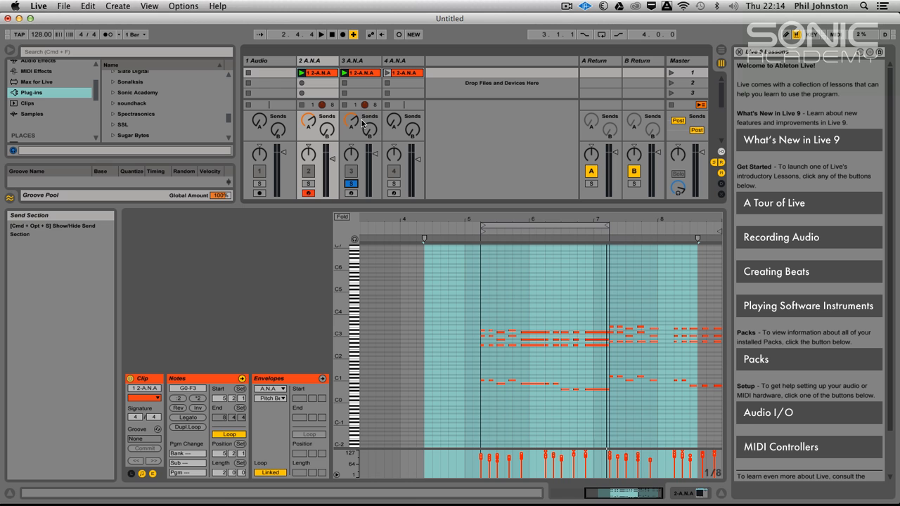
pyautogui.click(351, 184)
pyautogui.click(308, 184)
# Open the ANA synth on track 2 and give oscillator 1 8 voices, no retrigger and a raised stereo width.
pyautogui.click(312, 61)
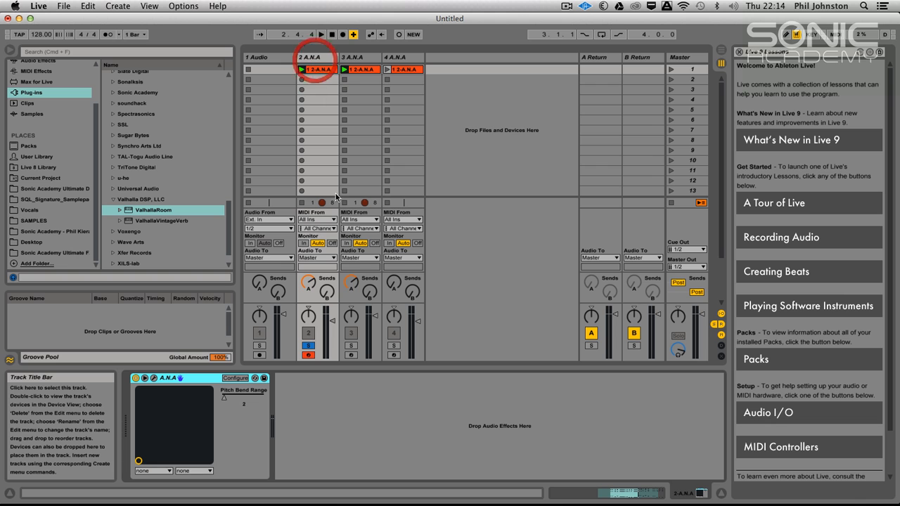
pyautogui.click(154, 378)
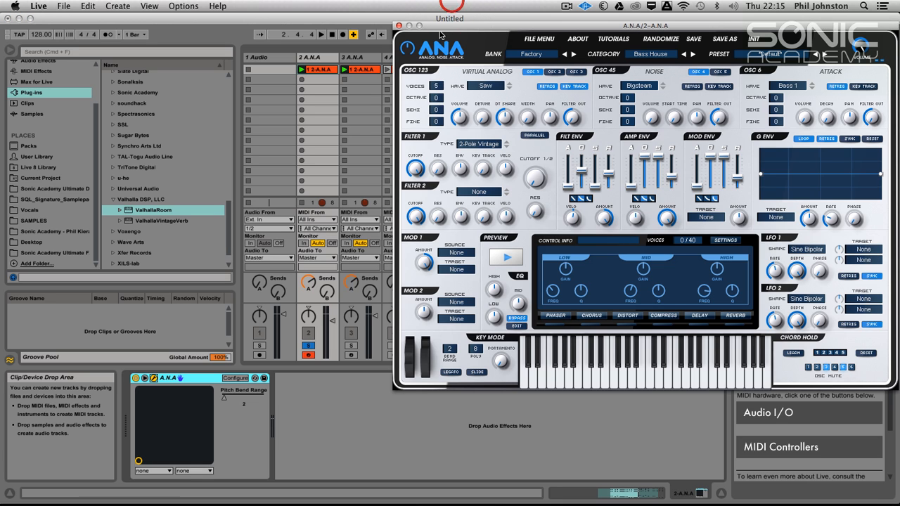
pyautogui.click(547, 87)
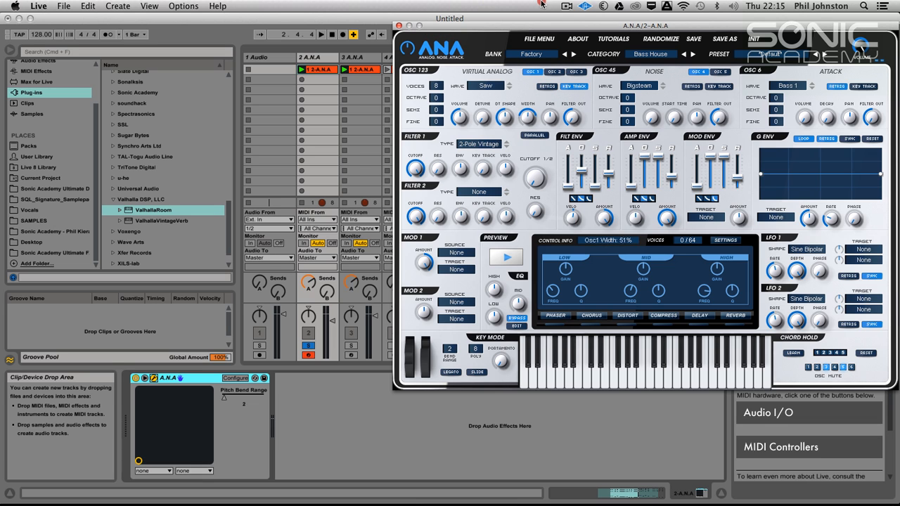
pyautogui.moveTo(525, 100); pyautogui.dragTo(528, 40)
# Raise oscillator 1's detune and set its octave to 1 while the loop plays.
pyautogui.press('space')
pyautogui.moveTo(482, 118); pyautogui.dragTo(488, 77)
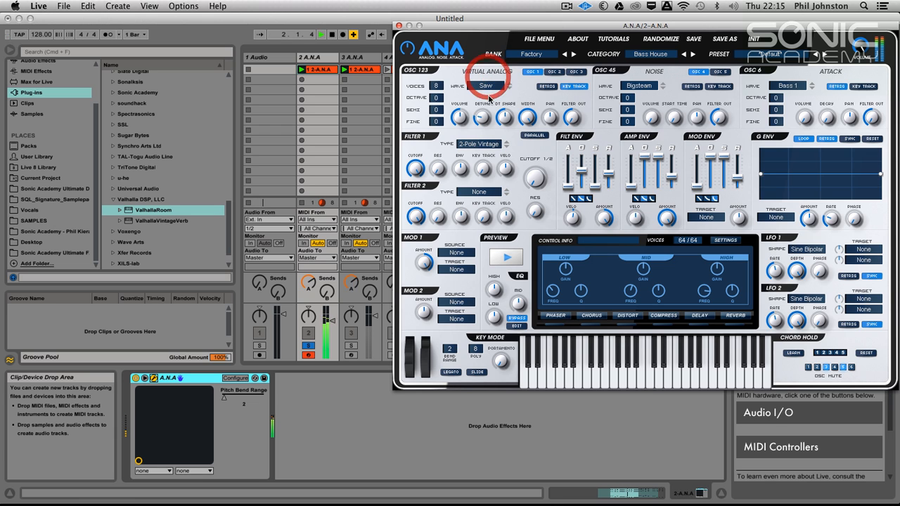
pyautogui.moveTo(436, 97); pyautogui.dragTo(429, 80)
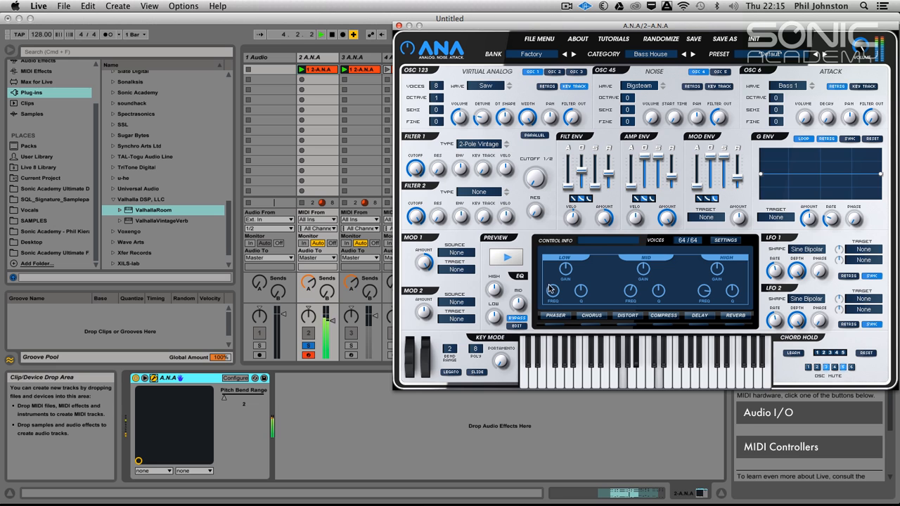
pyautogui.press('space')
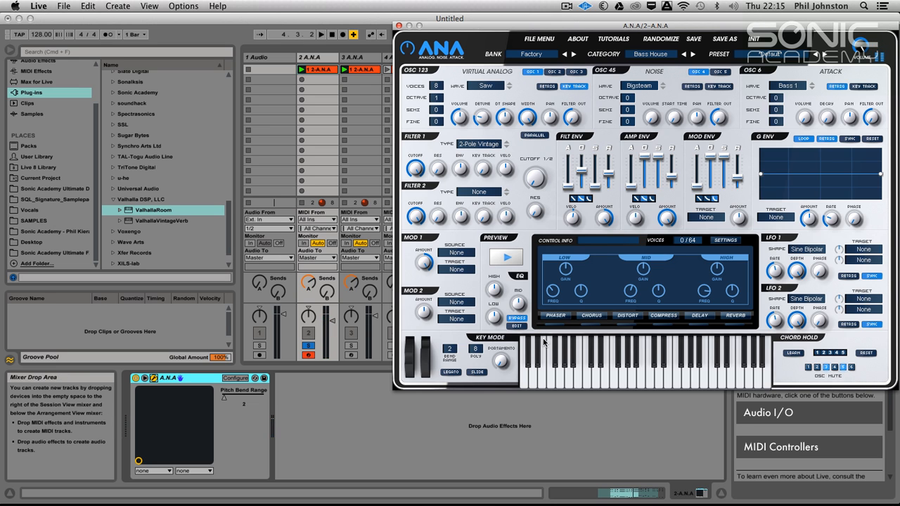
# Activate ANA's EQ with boosted high gain, and lower track 2's volume during playback.
pyautogui.click(520, 320)
pyautogui.moveTo(495, 290); pyautogui.dragTo(505, 262)
pyautogui.press('space')
pyautogui.moveTo(333, 321); pyautogui.dragTo(333, 329)
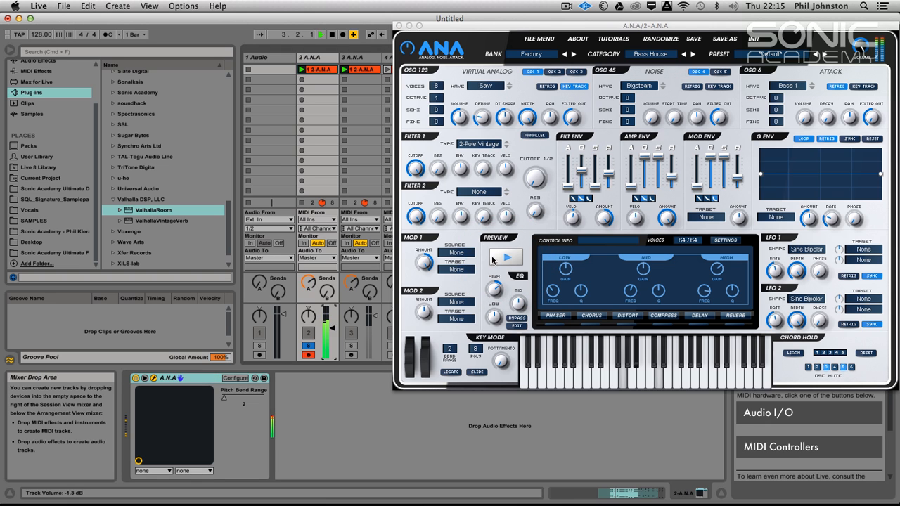
# Set the amp envelope's sustain to about 64% and its release to about 78 ms.
pyautogui.moveTo(658, 164); pyautogui.dragTo(660, 188)
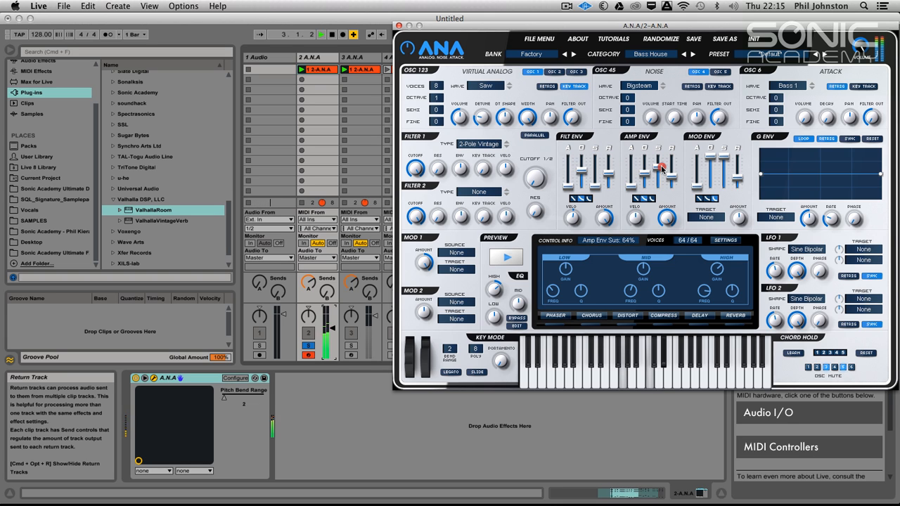
pyautogui.click(674, 177)
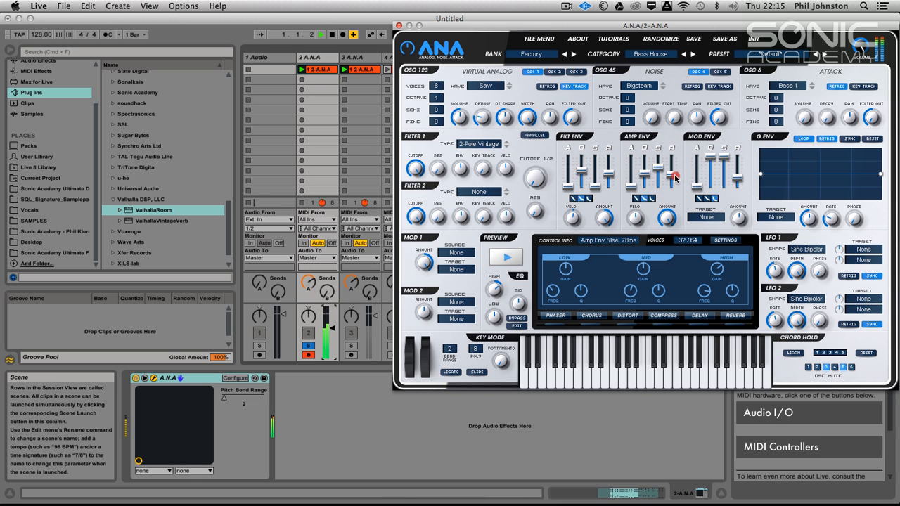
pyautogui.moveTo(676, 176); pyautogui.dragTo(671, 179)
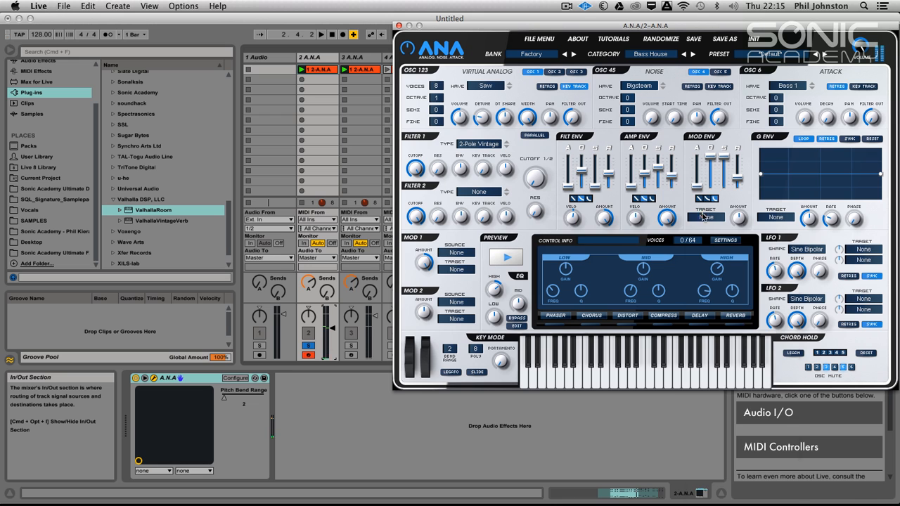
# Target the mod envelope at the oscillators' pitch, and adjust it to a very short decay with a changed amount.
pyautogui.click(702, 217)
pyautogui.click(732, 315)
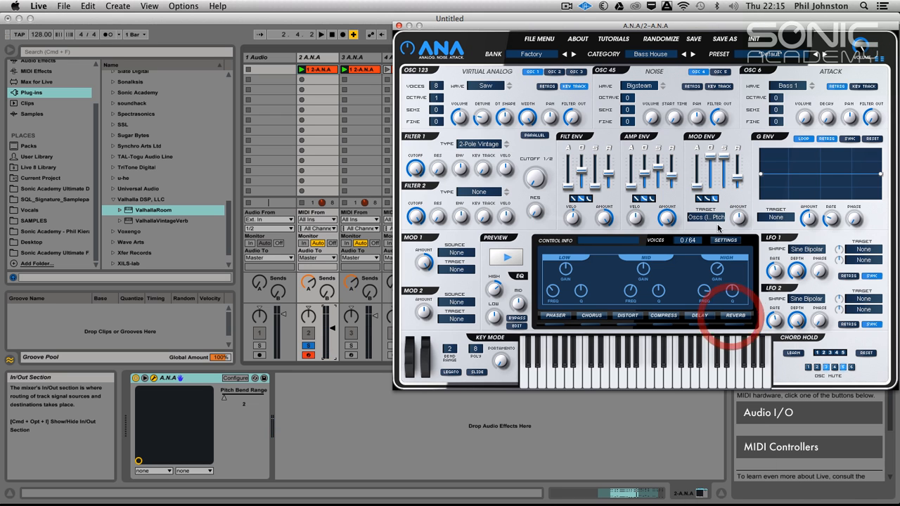
pyautogui.moveTo(748, 162); pyautogui.dragTo(710, 248)
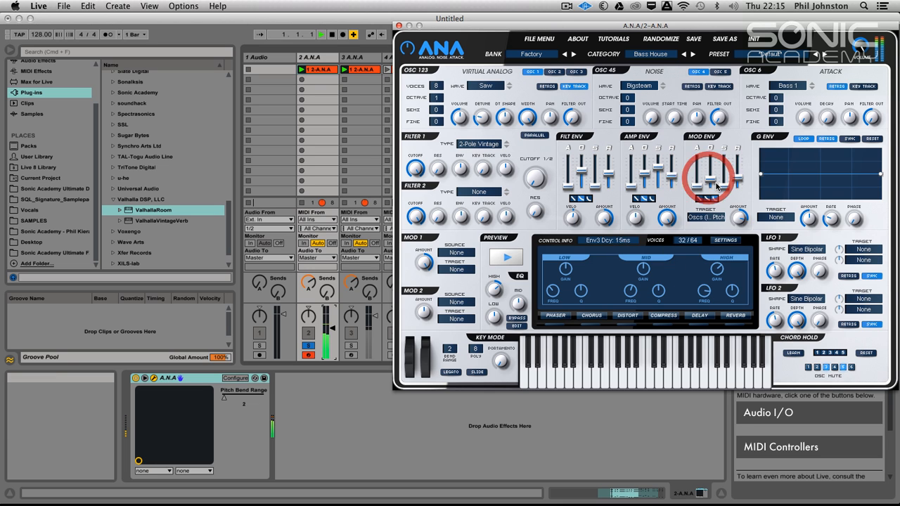
pyautogui.moveTo(740, 218)
pyautogui.mouseDown()
pyautogui.moveTo(709, 182)
pyautogui.moveTo(738, 253)
pyautogui.moveTo(736, 232)
pyautogui.mouseUp()
pyautogui.press('space')
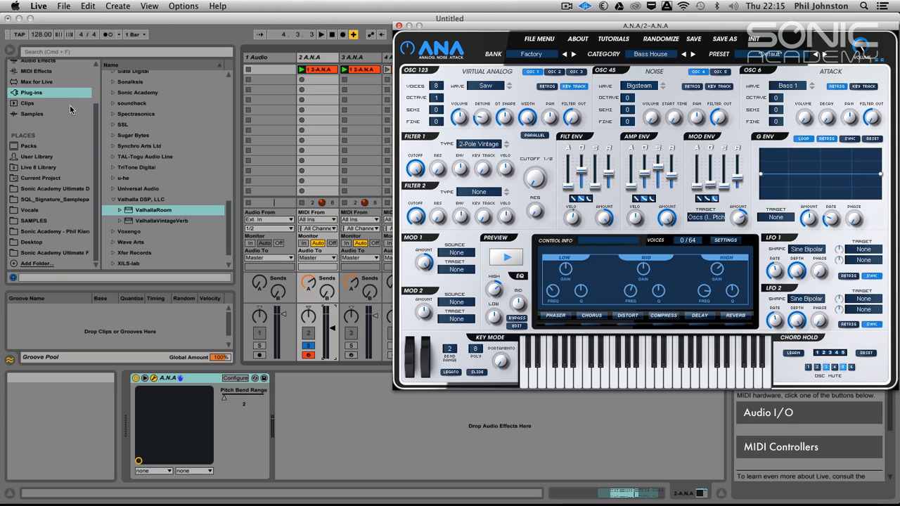
# Add Live's Overdrive audio effect after the ANA synth on track 2.
pyautogui.moveTo(97, 132); pyautogui.dragTo(91, 106)
pyautogui.click(35, 97)
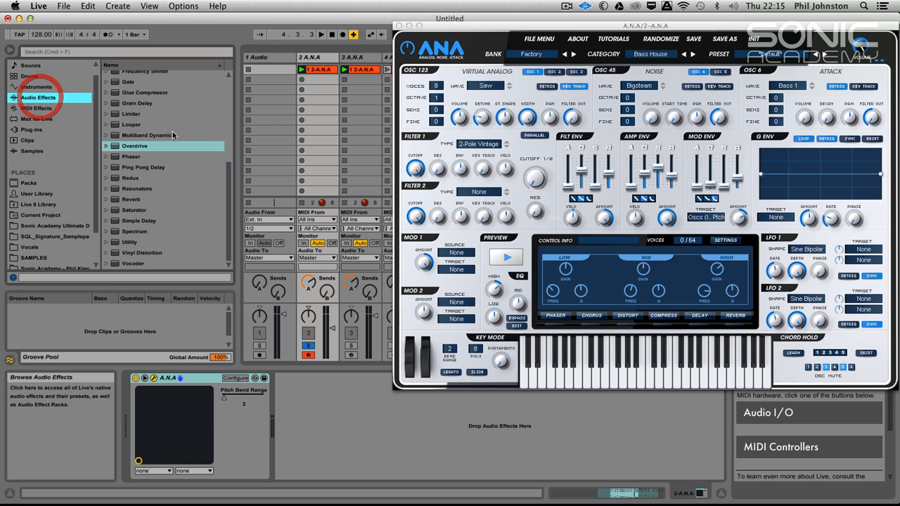
pyautogui.click(113, 147)
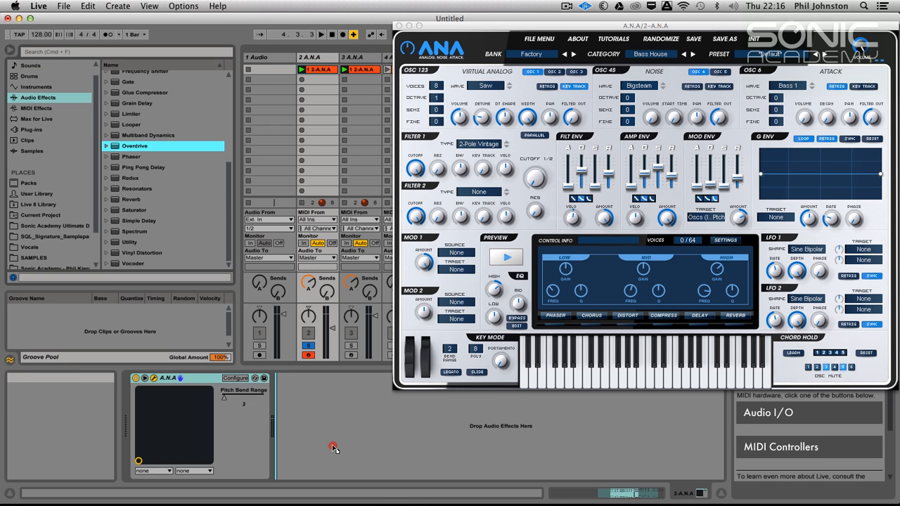
pyautogui.moveTo(333, 447); pyautogui.dragTo(334, 447)
# Set the Overdrive's filter frequency to 9.38 kHz and its dry/wet mix to 15%.
pyautogui.press('space')
pyautogui.moveTo(308, 399); pyautogui.dragTo(321, 415)
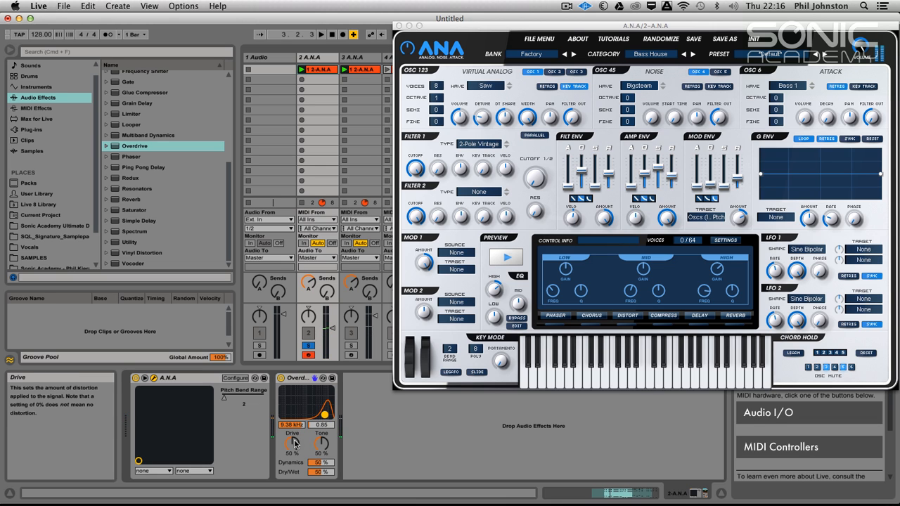
pyautogui.moveTo(321, 472); pyautogui.dragTo(322, 492)
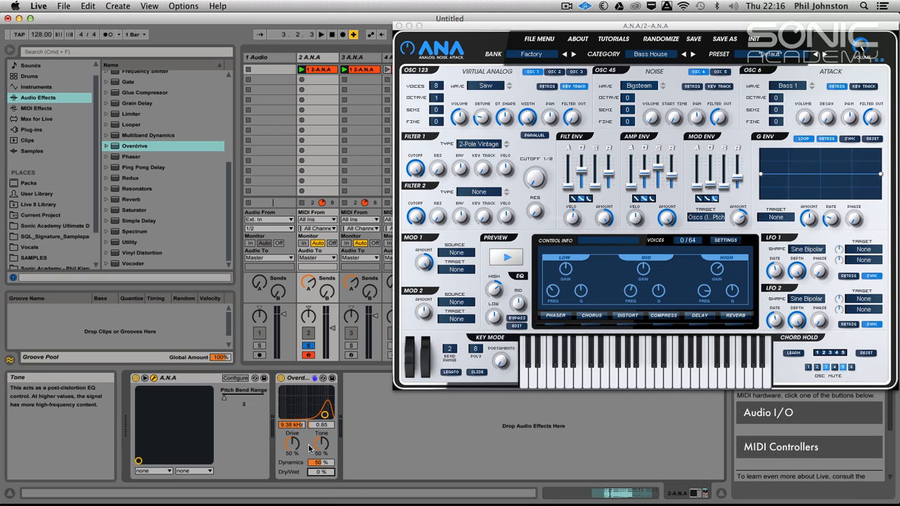
pyautogui.moveTo(321, 472); pyautogui.dragTo(322, 467)
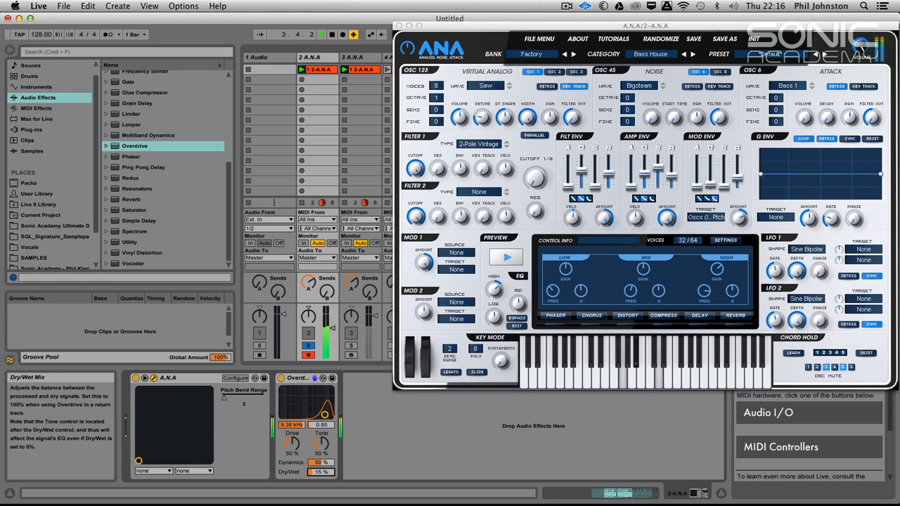
# Bring in oscillator 4's Bigsteam noise at a low volume and fine-tune oscillator 1's detune during playback.
pyautogui.click(640, 85)
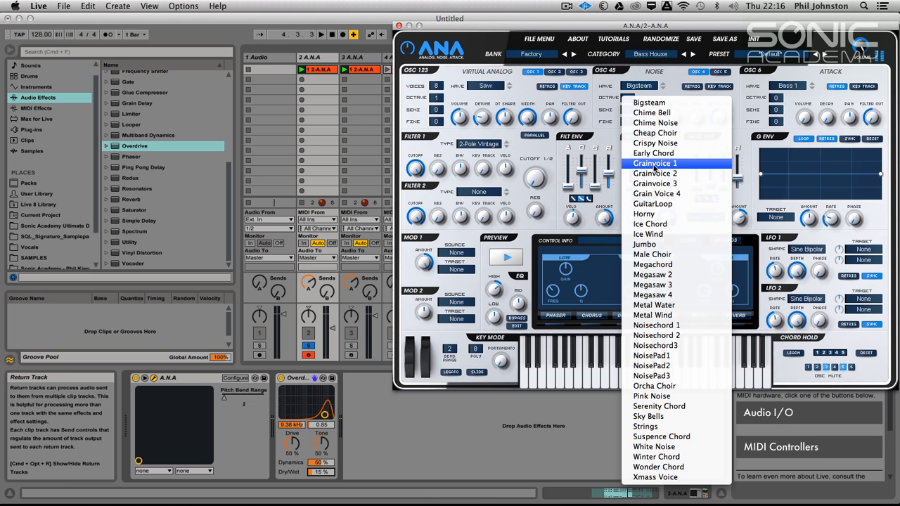
pyautogui.click(654, 103)
pyautogui.moveTo(654, 120); pyautogui.dragTo(665, 94)
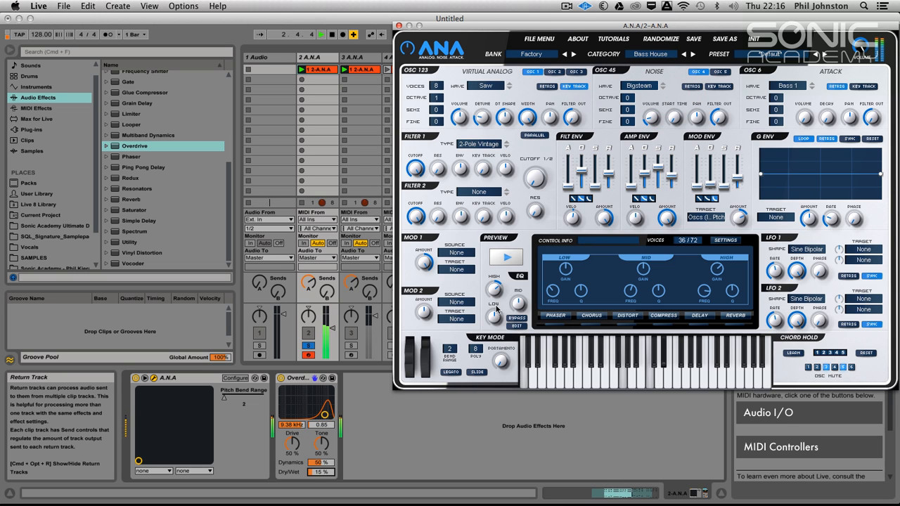
pyautogui.moveTo(489, 313)
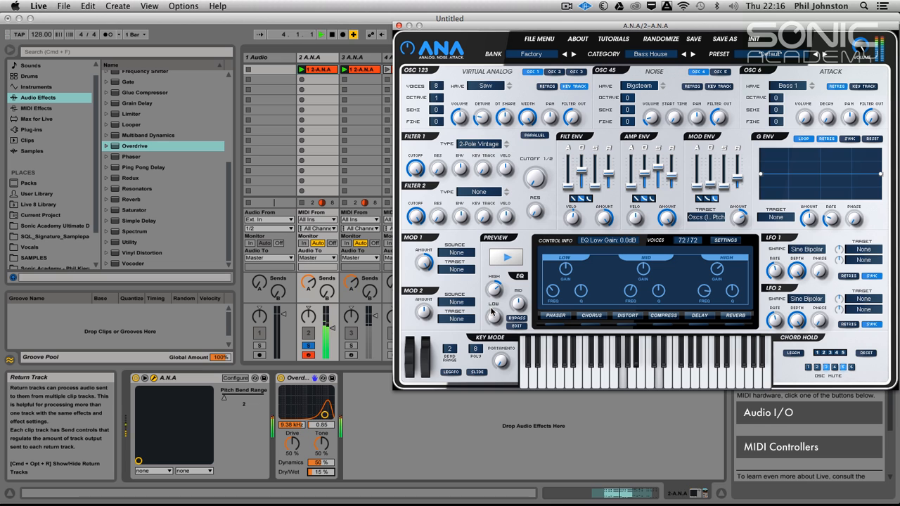
pyautogui.moveTo(482, 118)
pyautogui.mouseDown()
pyautogui.moveTo(480, 138)
pyautogui.moveTo(482, 121)
pyautogui.mouseUp()
pyautogui.press('space')
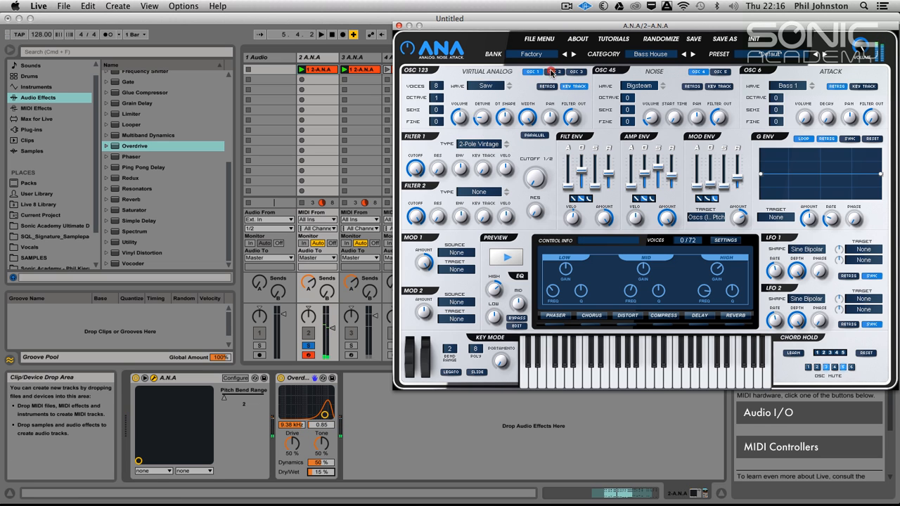
# Bring in one voice of oscillator 2 on track 2's ANA and lower its volume during playback.
pyautogui.click(553, 71)
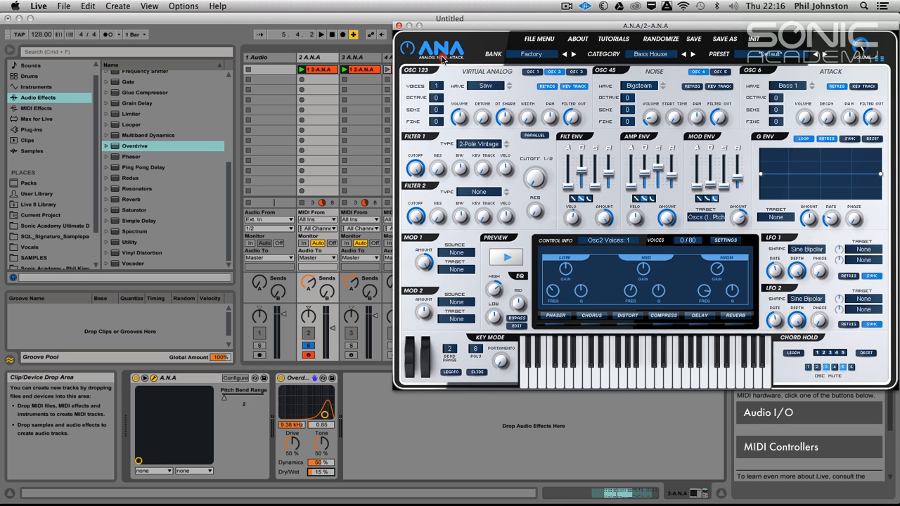
pyautogui.press('space')
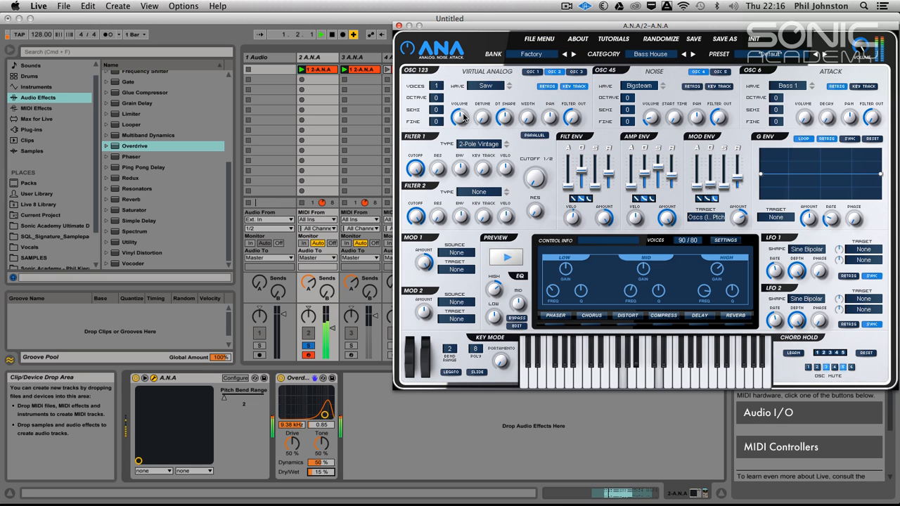
pyautogui.moveTo(457, 116); pyautogui.dragTo(455, 134)
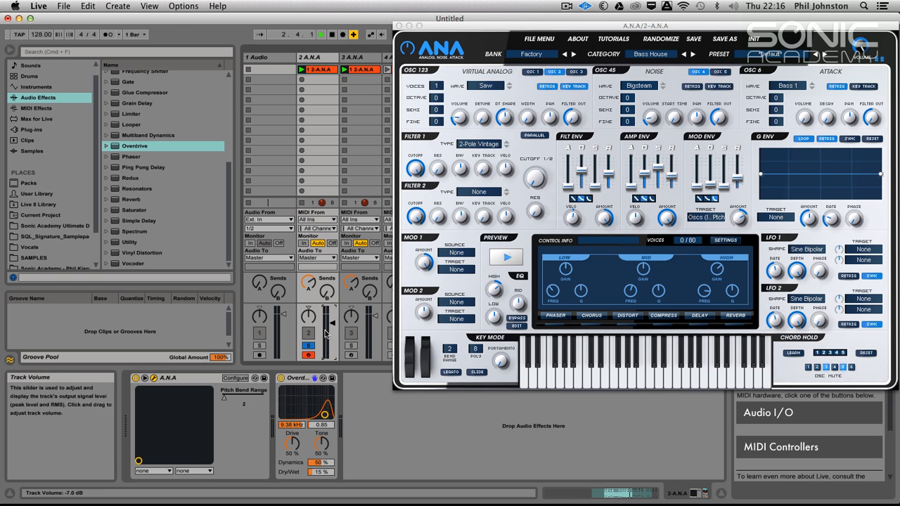
# Move the solo from track 2 to track 3 and select track 3.
pyautogui.click(310, 347)
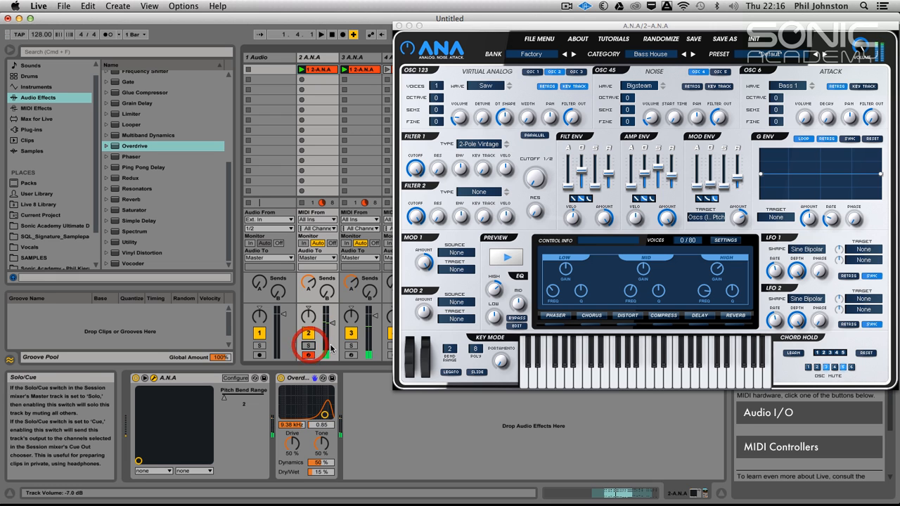
pyautogui.click(350, 346)
pyautogui.click(352, 56)
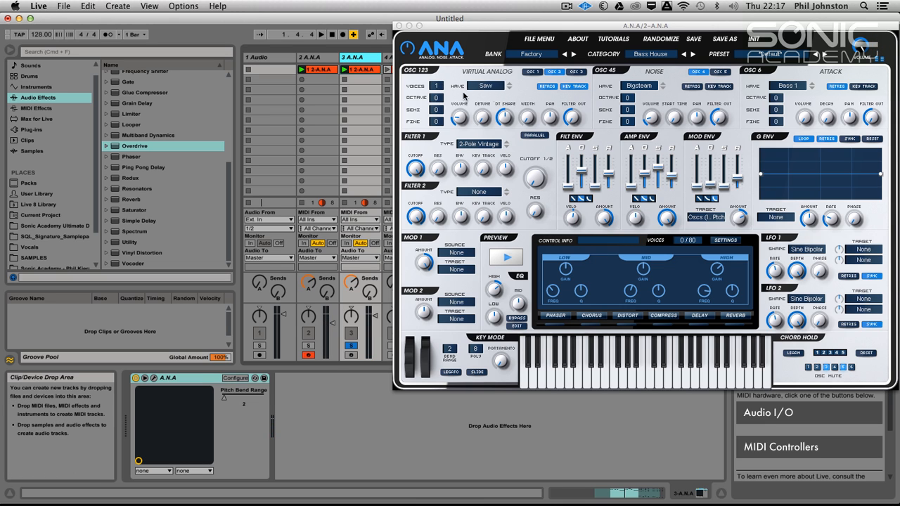
pyautogui.moveTo(436, 85); pyautogui.dragTo(439, 63)
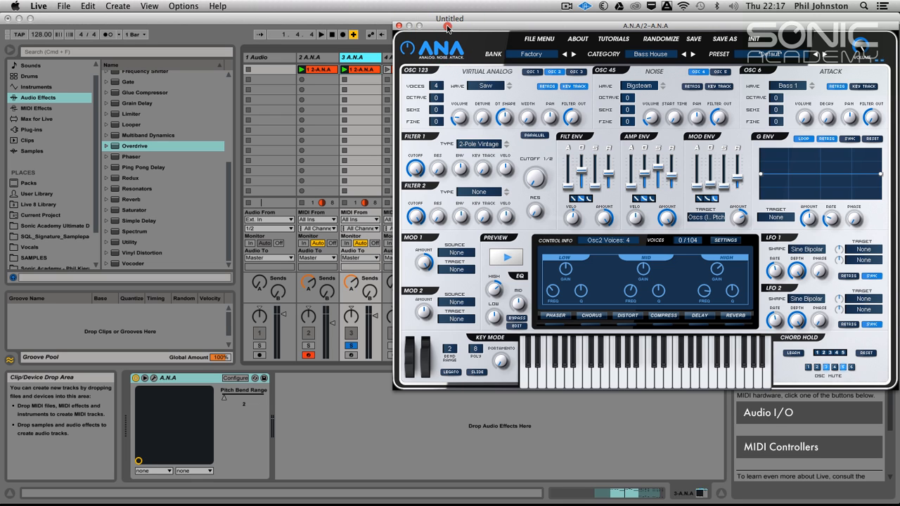
pyautogui.moveTo(481, 118); pyautogui.dragTo(481, 98)
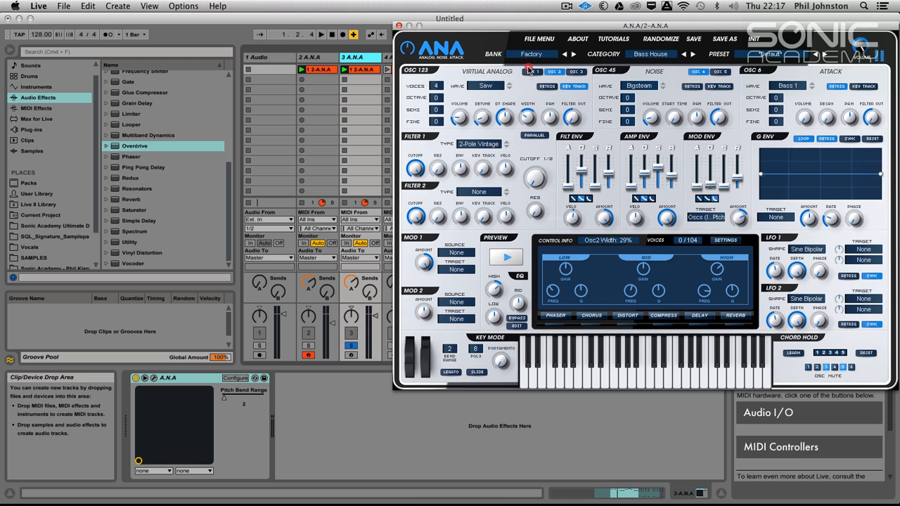
pyautogui.moveTo(529, 69); pyautogui.dragTo(530, 41)
pyautogui.press('space')
pyautogui.moveTo(483, 118); pyautogui.dragTo(479, 80)
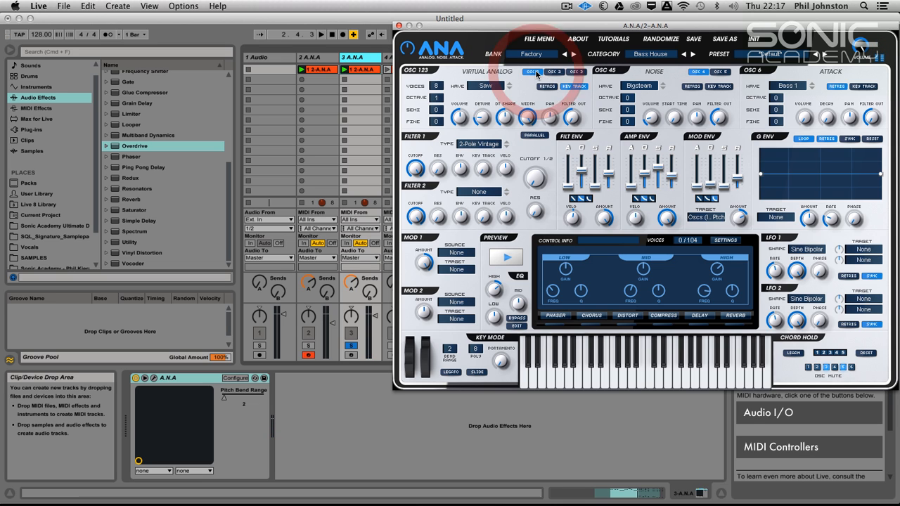
pyautogui.click(554, 72)
pyautogui.moveTo(439, 84); pyautogui.dragTo(431, 156)
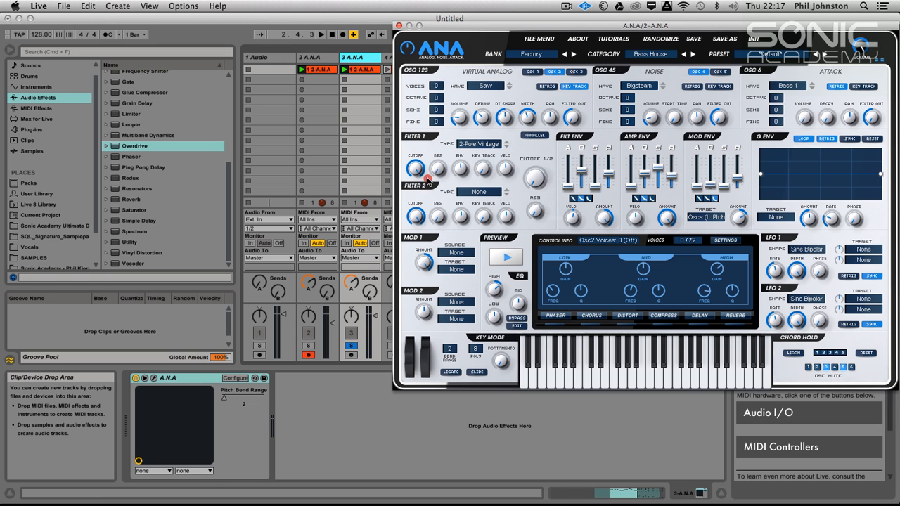
# Close track 2's ANA window and open the ANA synth on track 3.
pyautogui.click(398, 26)
pyautogui.click(362, 57)
pyautogui.click(153, 379)
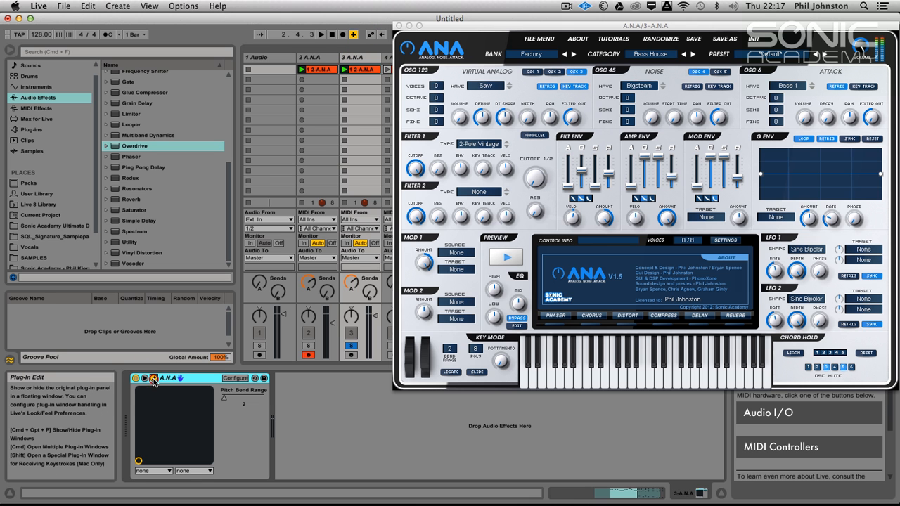
# Set oscillator 1 to 3 saw voices with 31% detune and retrigger off, and raise its stereo width during playback.
pyautogui.press('space')
pyautogui.click(531, 72)
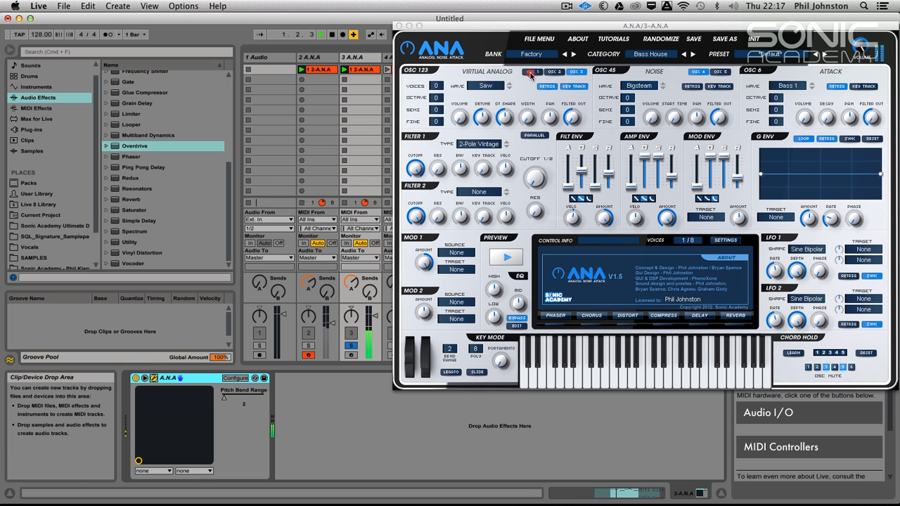
pyautogui.click(529, 72)
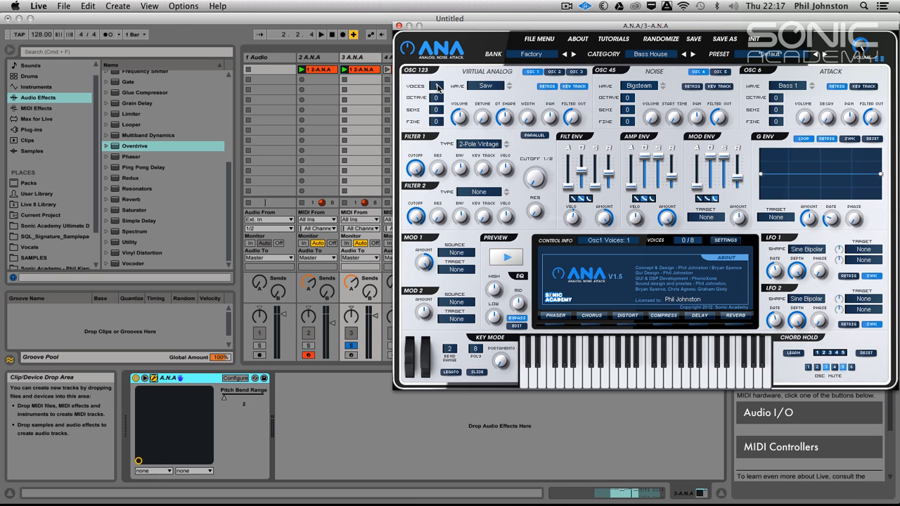
pyautogui.press('space')
pyautogui.moveTo(482, 117); pyautogui.dragTo(487, 79)
pyautogui.moveTo(529, 116); pyautogui.dragTo(554, 90)
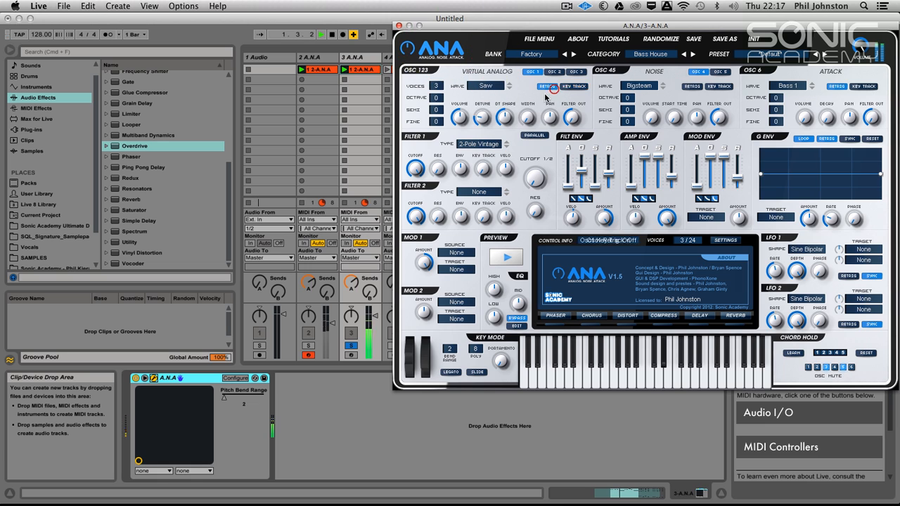
pyautogui.click(546, 86)
pyautogui.click(573, 86)
pyautogui.moveTo(527, 119); pyautogui.dragTo(527, 38)
pyautogui.click(484, 105)
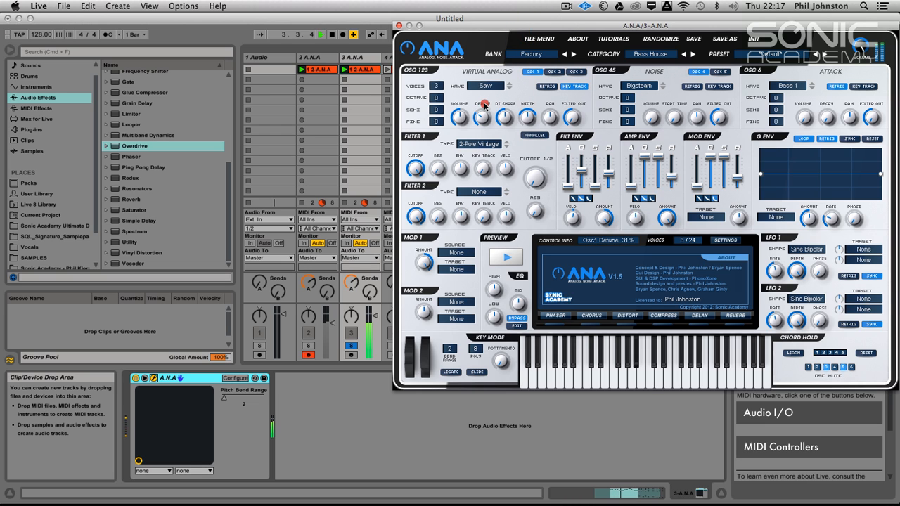
pyautogui.press('space')
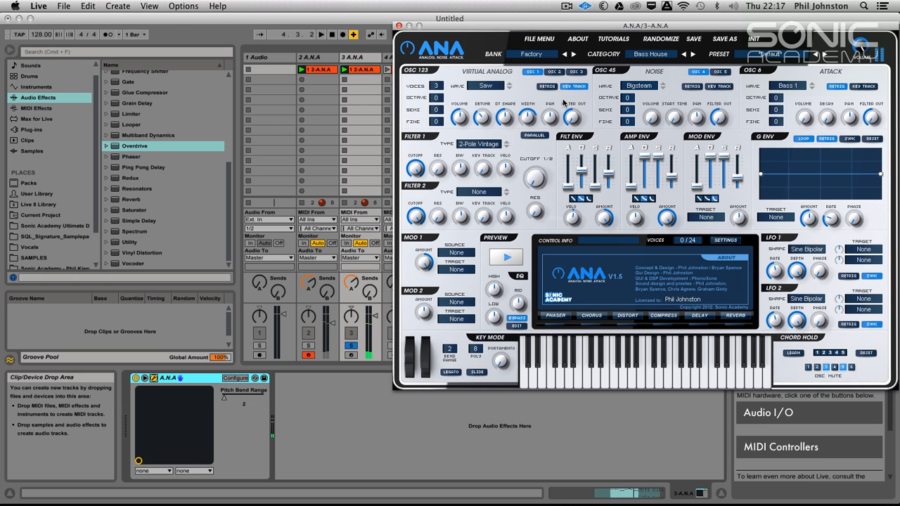
# Set oscillator 2 to a single-voice Pulse wave with its octave at 1, and play it together with oscillator 1.
pyautogui.click(553, 73)
pyautogui.click(487, 85)
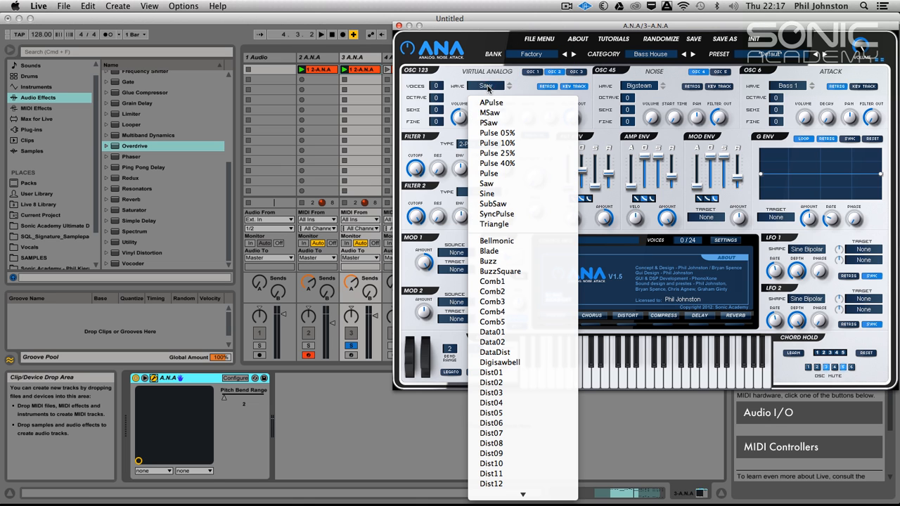
pyautogui.click(502, 176)
pyautogui.press('space')
pyautogui.moveTo(436, 85); pyautogui.dragTo(436, 66)
pyautogui.press('space')
pyautogui.moveTo(439, 98); pyautogui.dragTo(439, 74)
pyautogui.click(540, 73)
pyautogui.press('space')
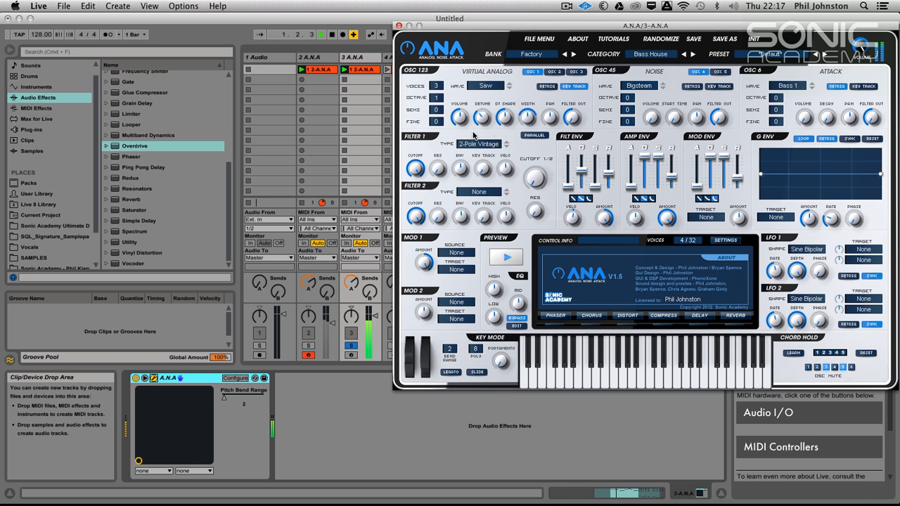
# Compare different oscillator 2 volumes during playback and blend it in at about 13%.
pyautogui.click(557, 73)
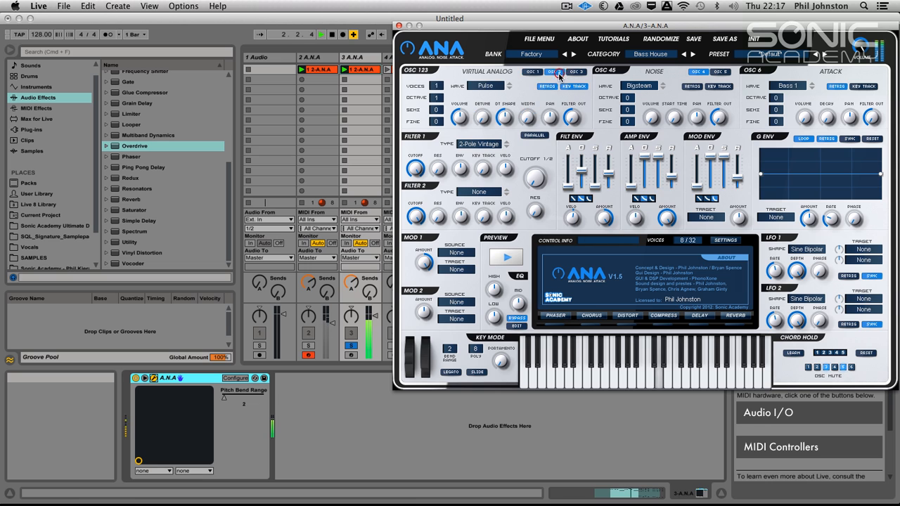
pyautogui.moveTo(461, 118); pyautogui.dragTo(455, 224)
pyautogui.press('space')
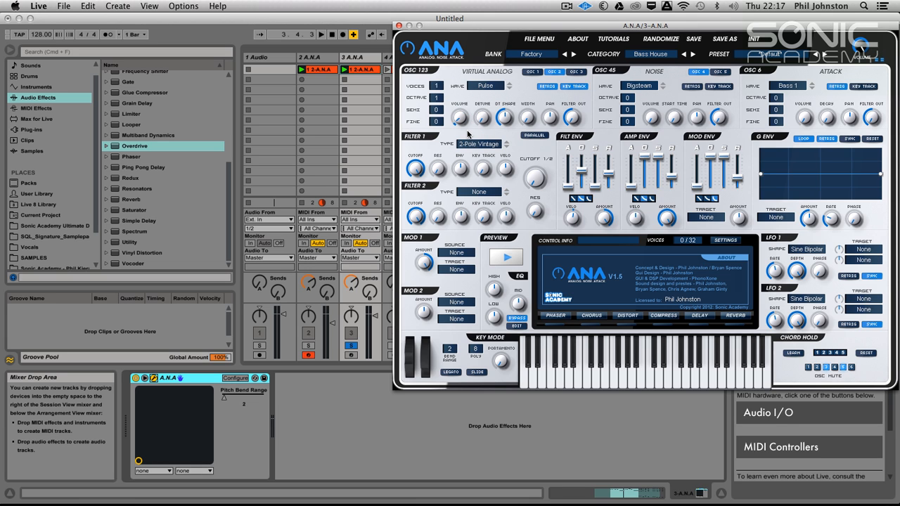
pyautogui.press('space')
pyautogui.moveTo(464, 129); pyautogui.dragTo(465, 106)
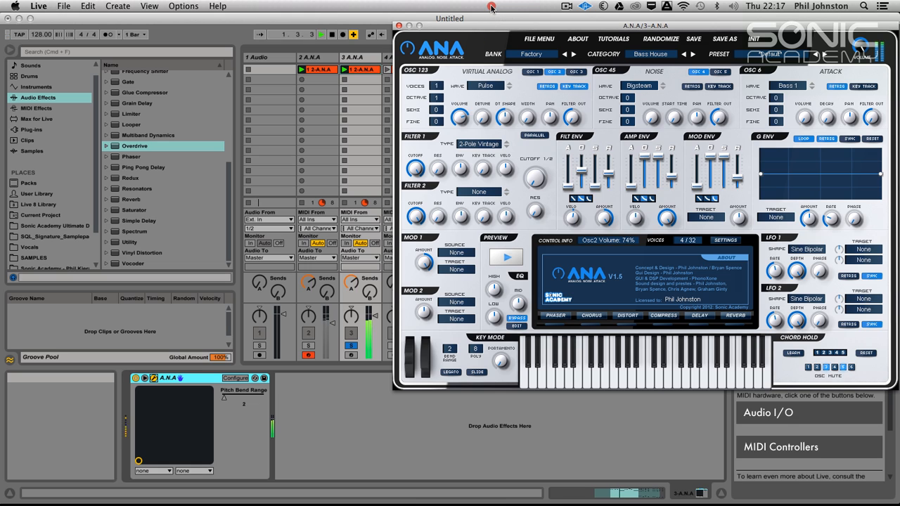
pyautogui.press('space')
pyautogui.moveTo(491, 10); pyautogui.dragTo(484, 124)
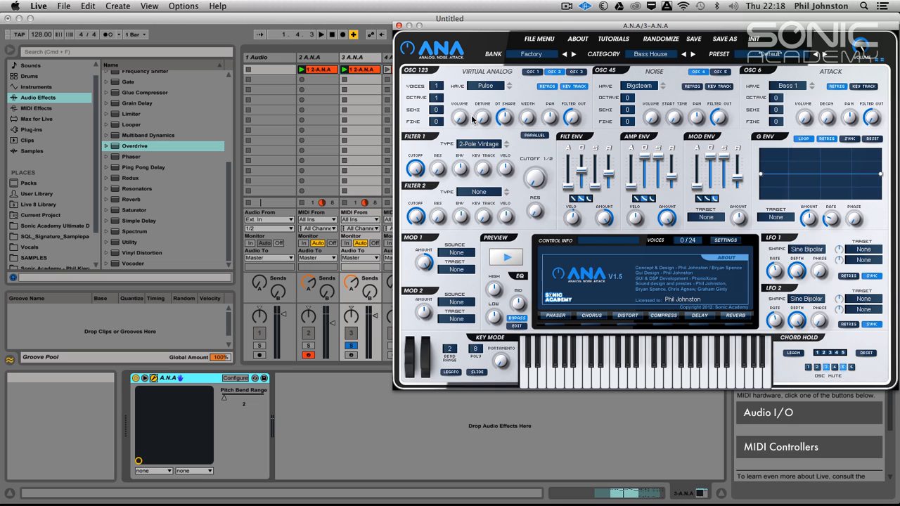
pyautogui.press('space')
pyautogui.moveTo(460, 126); pyautogui.dragTo(461, 104)
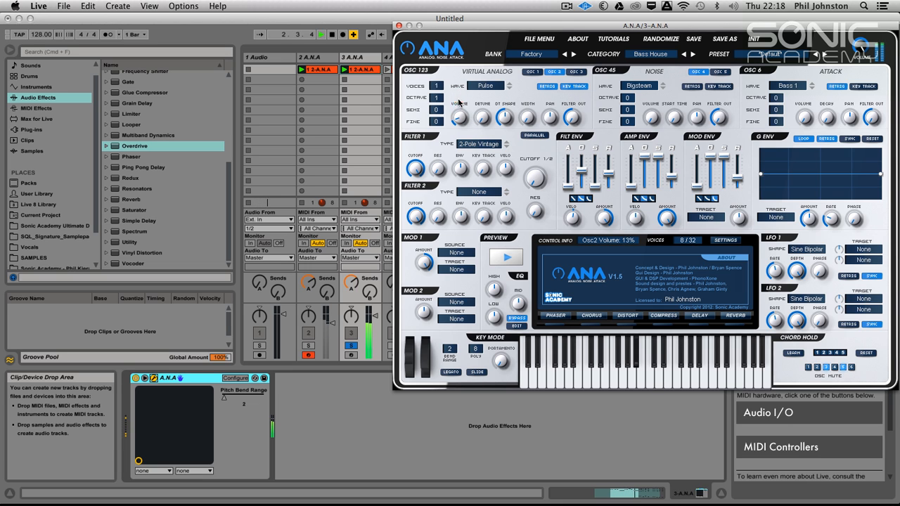
# Add one saw voice of oscillator 3 and blend it in at a low volume during playback.
pyautogui.click(576, 71)
pyautogui.moveTo(436, 86); pyautogui.dragTo(445, 58)
pyautogui.press('space')
pyautogui.moveTo(460, 121); pyautogui.dragTo(465, 104)
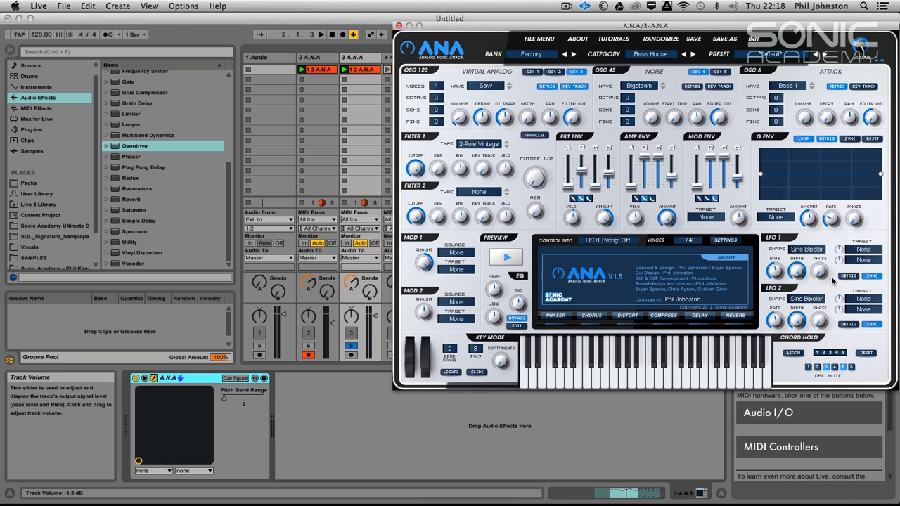
# Target LFO 1 at the pitch of all oscillators and bring its depth down to 0%.
pyautogui.click(863, 251)
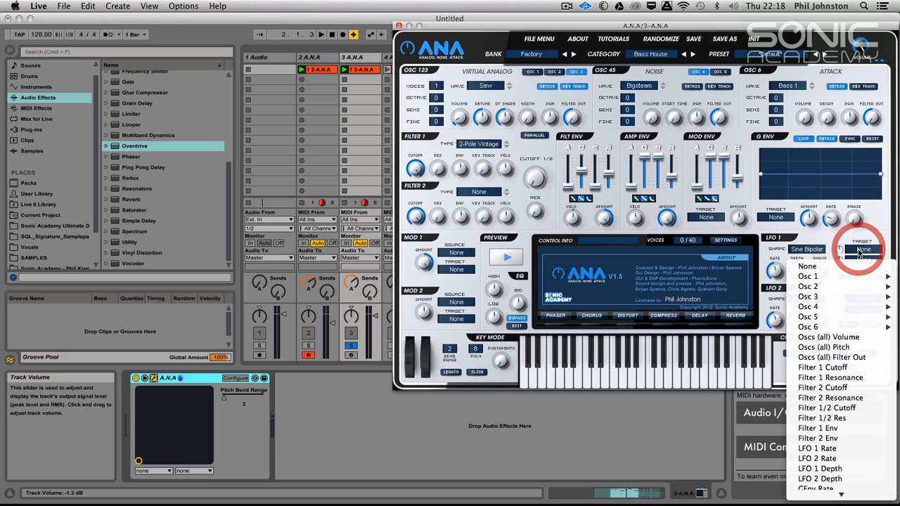
pyautogui.click(836, 348)
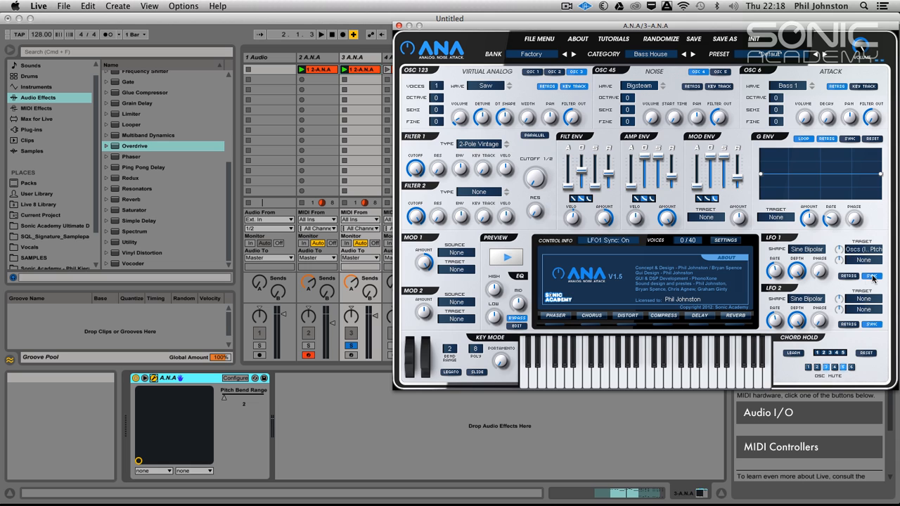
pyautogui.moveTo(797, 226)
pyautogui.mouseDown()
pyautogui.moveTo(804, 194)
pyautogui.moveTo(801, 211)
pyautogui.mouseUp()
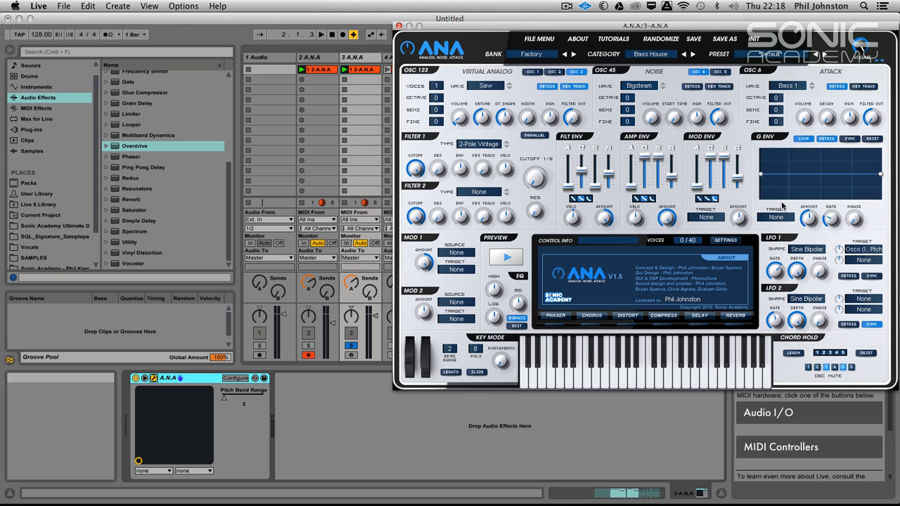
pyautogui.moveTo(773, 267)
pyautogui.moveTo(802, 272); pyautogui.dragTo(753, 505)
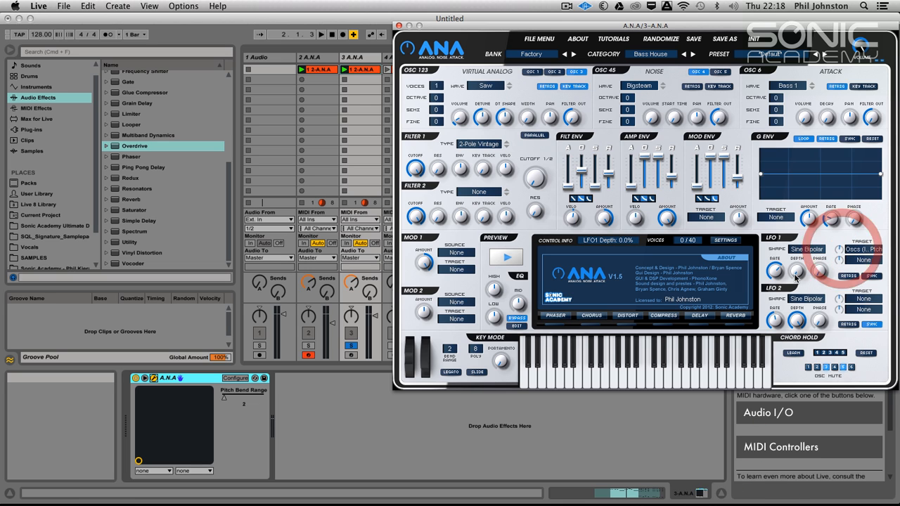
# Adjust LFO 1's depth during playback, trying 11% and 0% before settling on a small amount.
pyautogui.moveTo(799, 273); pyautogui.dragTo(801, 259)
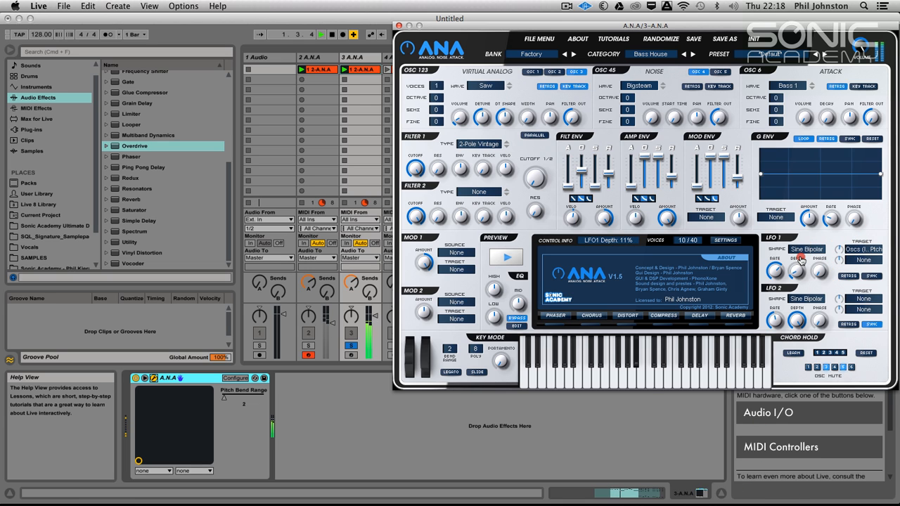
pyautogui.press('space')
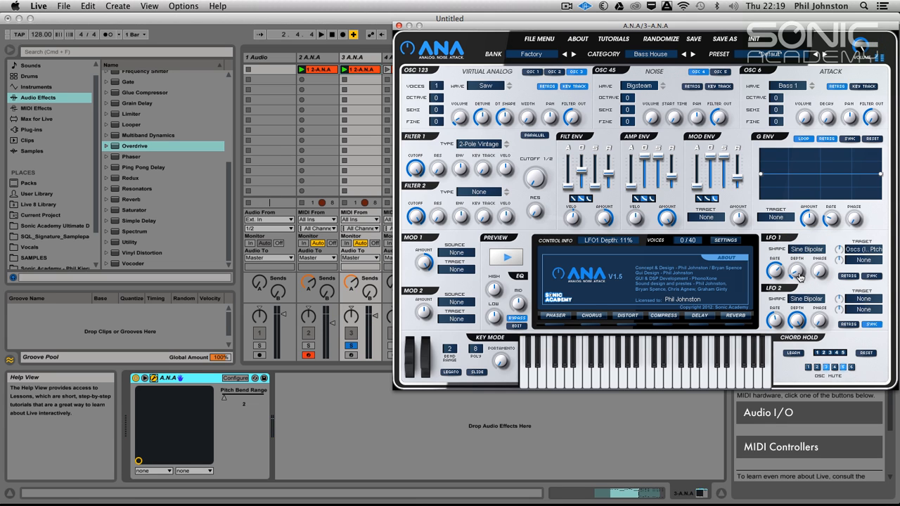
pyautogui.press('space')
pyautogui.moveTo(797, 270); pyautogui.dragTo(805, 253)
pyautogui.moveTo(788, 297); pyautogui.dragTo(780, 309)
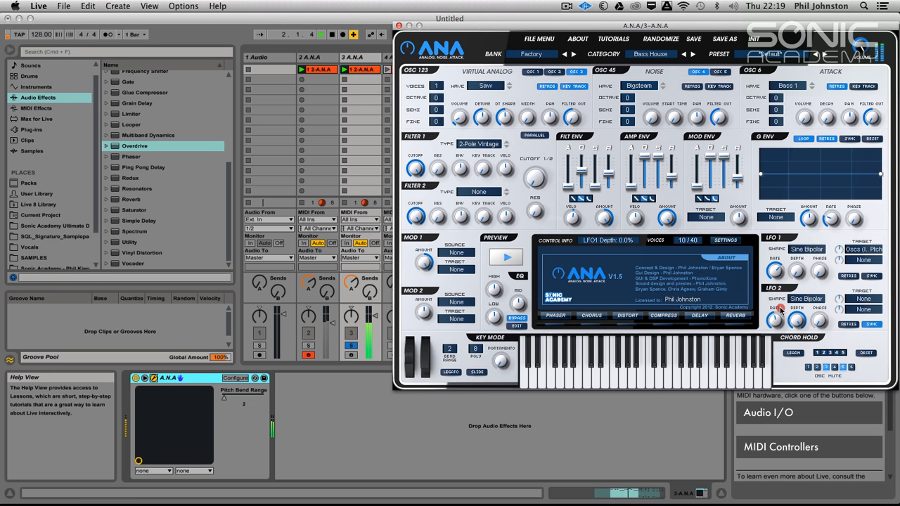
pyautogui.moveTo(795, 268)
pyautogui.mouseDown()
pyautogui.moveTo(792, 284)
pyautogui.moveTo(793, 267)
pyautogui.mouseUp()
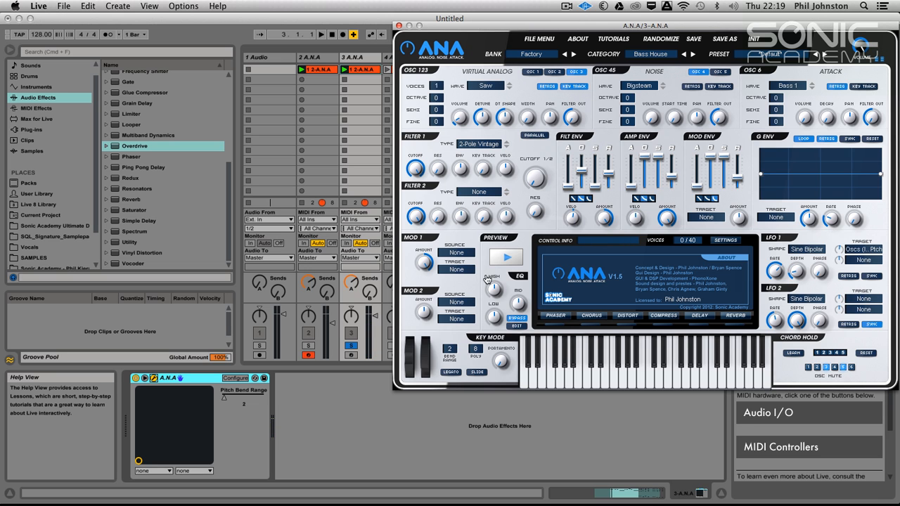
# Route Mod 1 from the Mod Wheel to LFO 1 Depth.
pyautogui.click(455, 255)
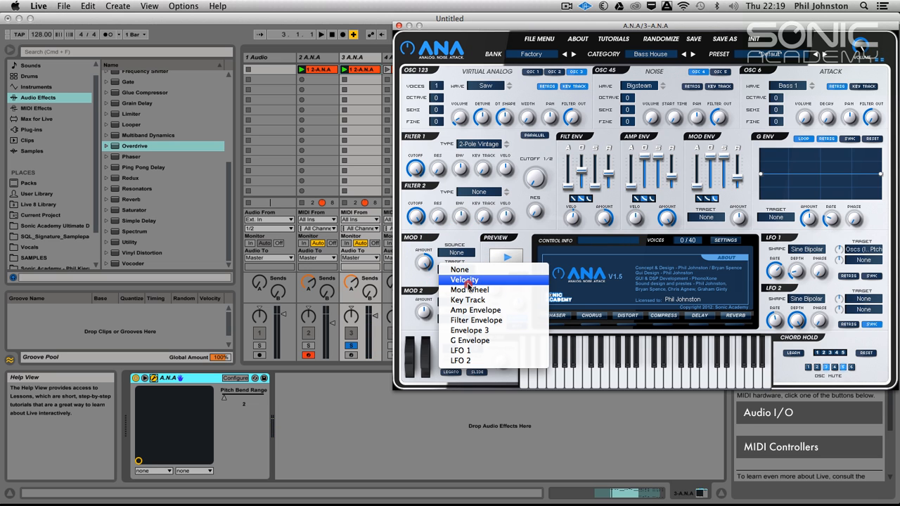
pyautogui.click(467, 281)
pyautogui.click(457, 252)
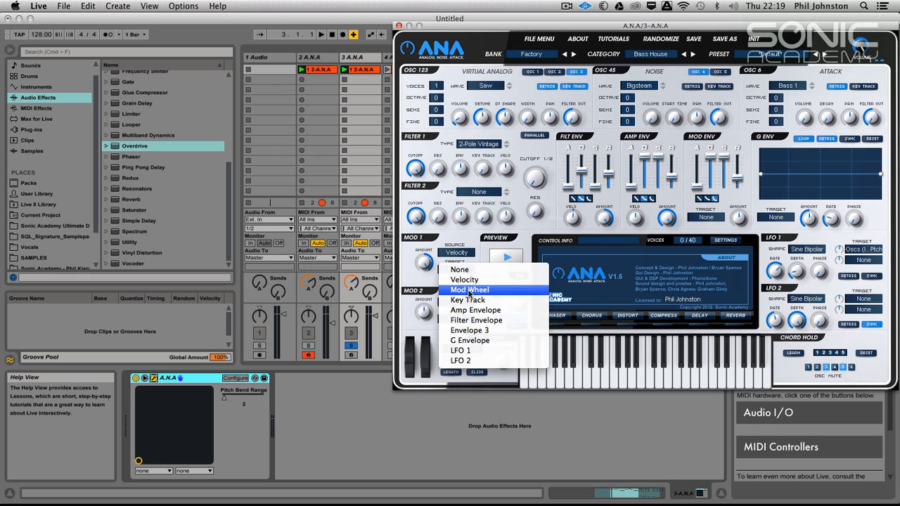
pyautogui.click(469, 291)
pyautogui.click(457, 270)
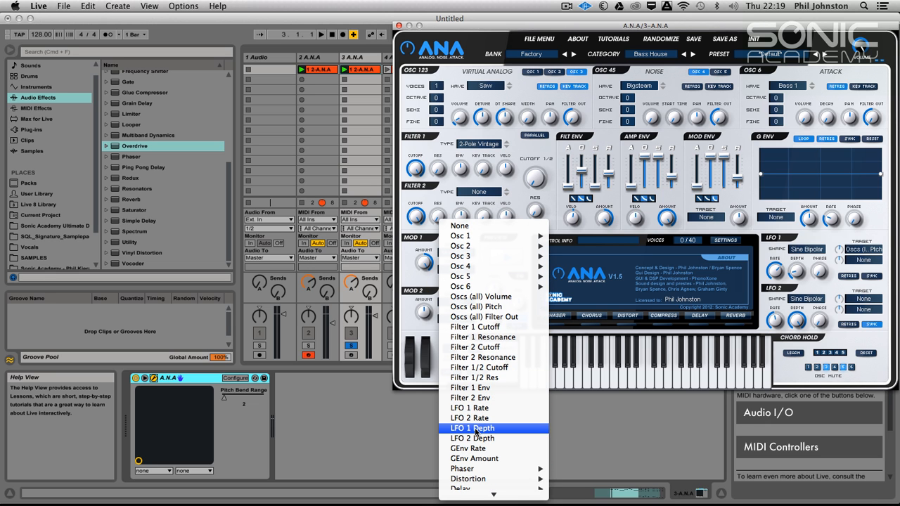
pyautogui.click(476, 428)
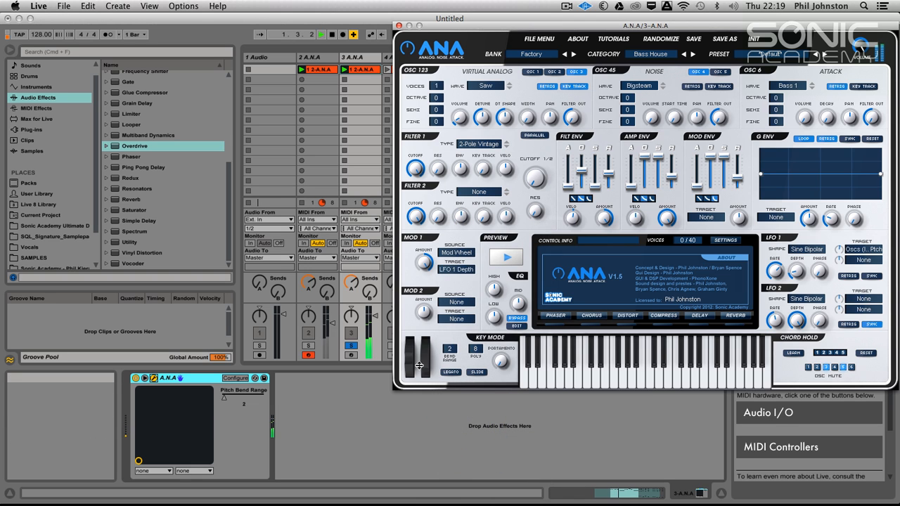
# Audition the Mod Wheel vibrato on track 3's synth during playback while fine-tuning the Mod 1 amount and LFO 1 settings.
pyautogui.moveTo(419, 258); pyautogui.dragTo(413, 316)
pyautogui.click(441, 145)
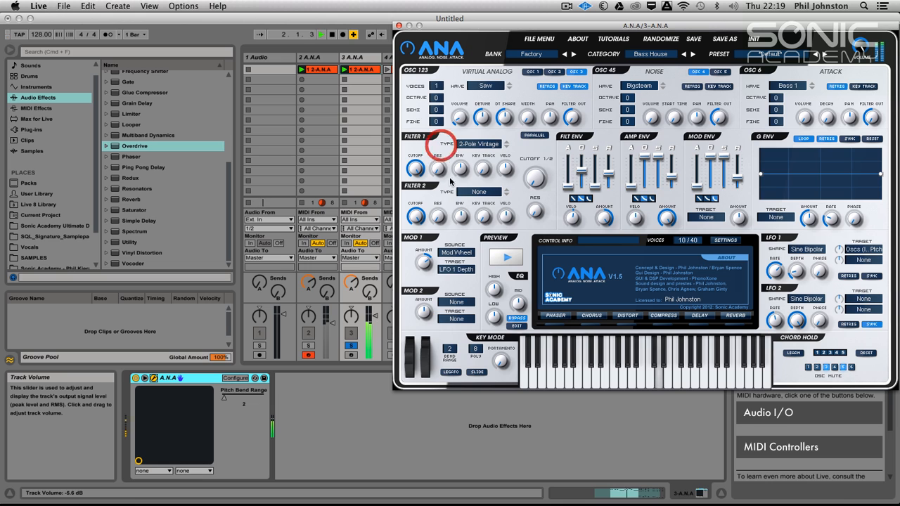
pyautogui.moveTo(799, 272); pyautogui.dragTo(797, 287)
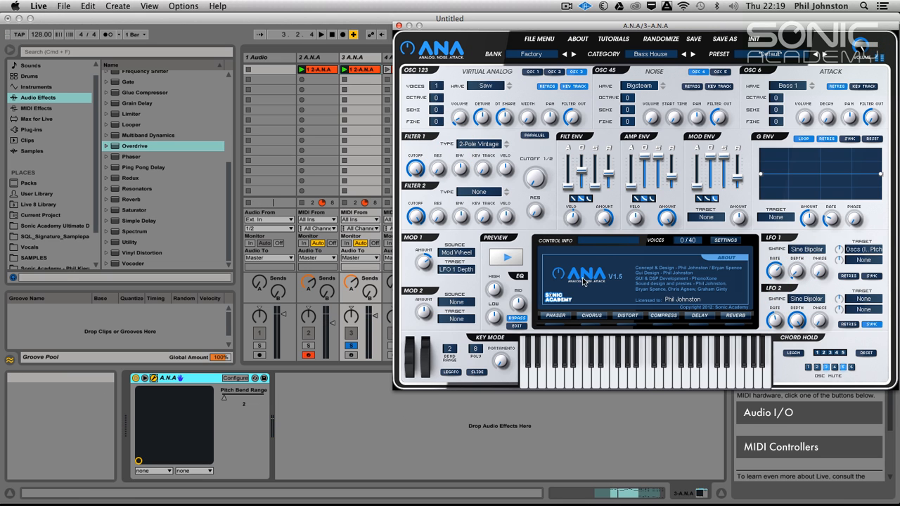
pyautogui.moveTo(840, 252)
pyautogui.moveTo(839, 252); pyautogui.dragTo(801, 273)
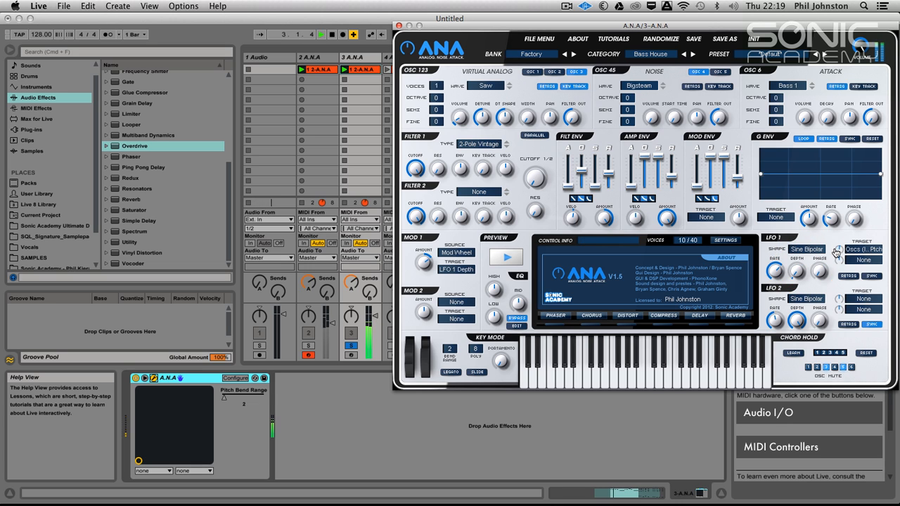
pyautogui.moveTo(839, 251); pyautogui.dragTo(801, 263)
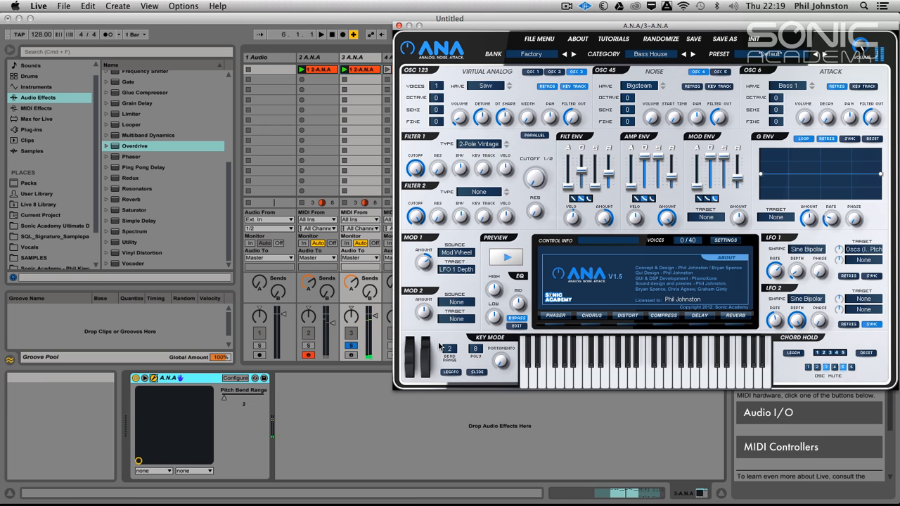
pyautogui.press('space')
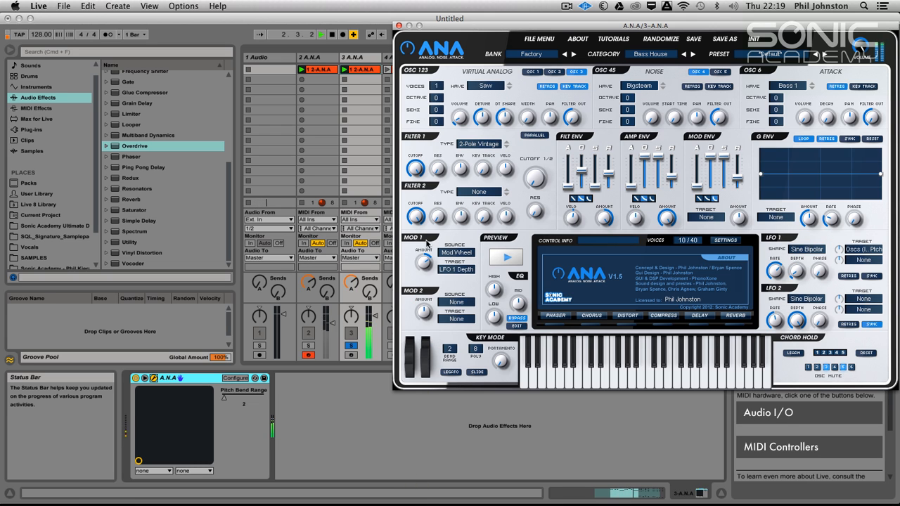
pyautogui.click(417, 444)
pyautogui.press('space')
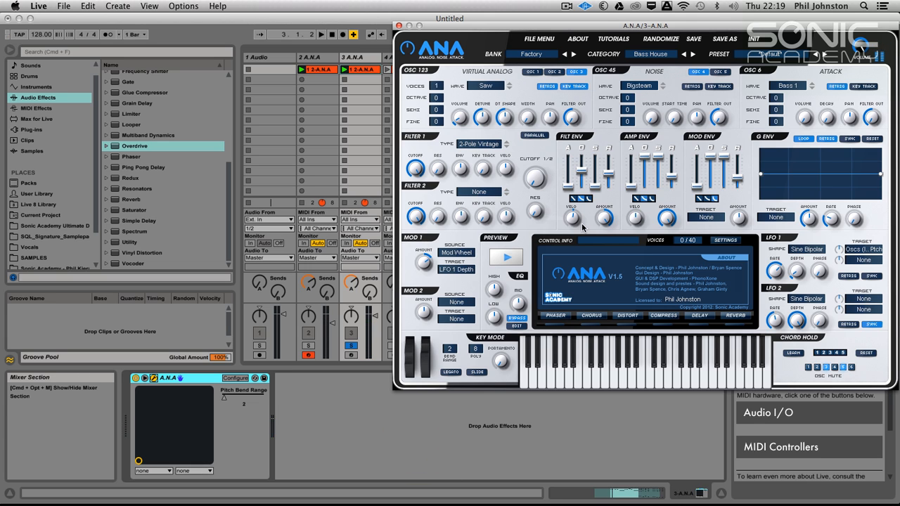
# Close track 3's synth and set the pitch bend range of track 2's ANA to 12.
pyautogui.click(398, 26)
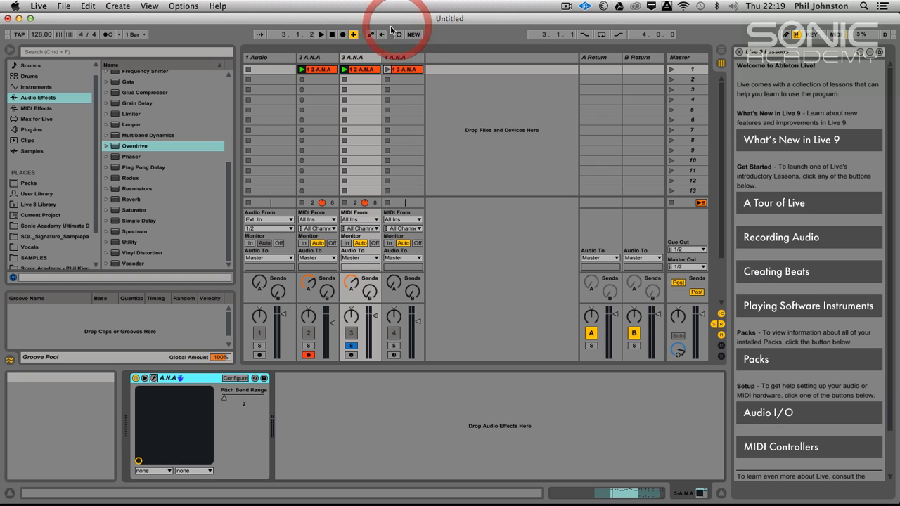
pyautogui.click(319, 56)
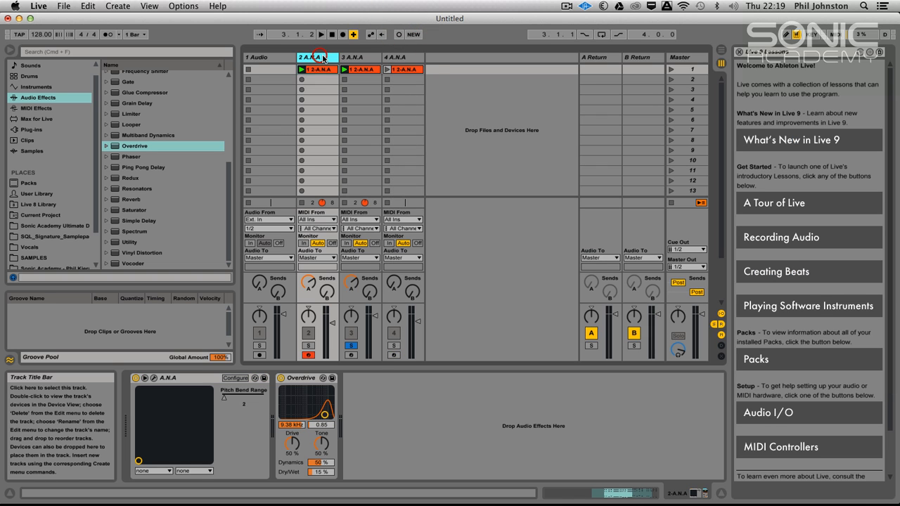
pyautogui.click(145, 378)
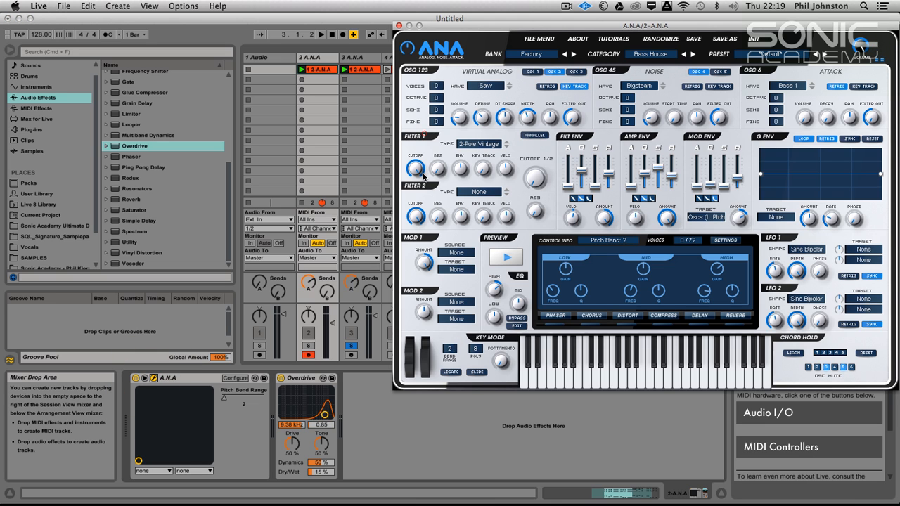
pyautogui.moveTo(450, 353); pyautogui.dragTo(458, 155)
pyautogui.moveTo(459, 274); pyautogui.dragTo(459, 298)
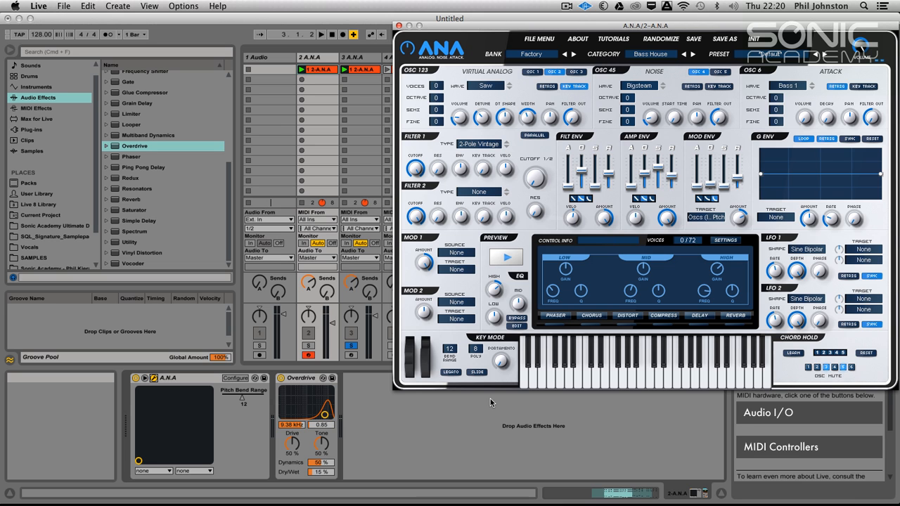
# Open track 2's clip and show its MIDI Ctrl Pitch Bend envelope.
pyautogui.doubleClick(316, 71)
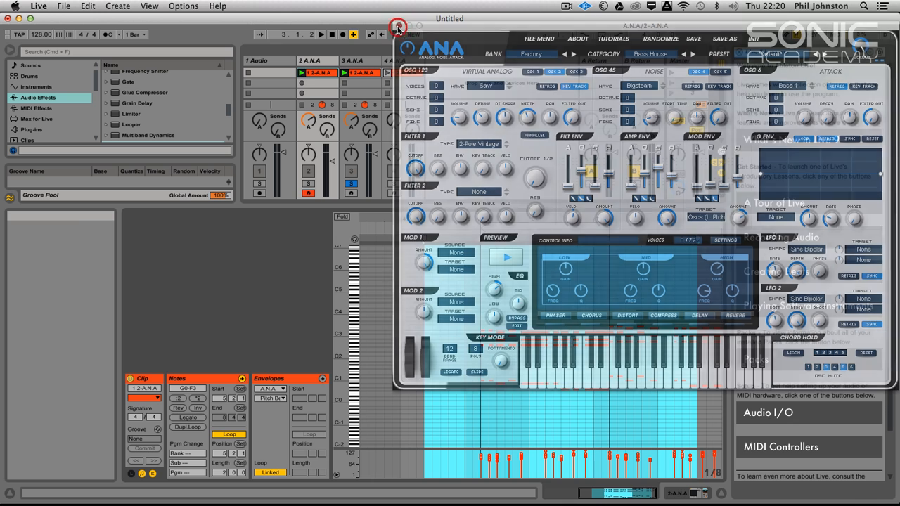
pyautogui.click(399, 26)
pyautogui.click(268, 389)
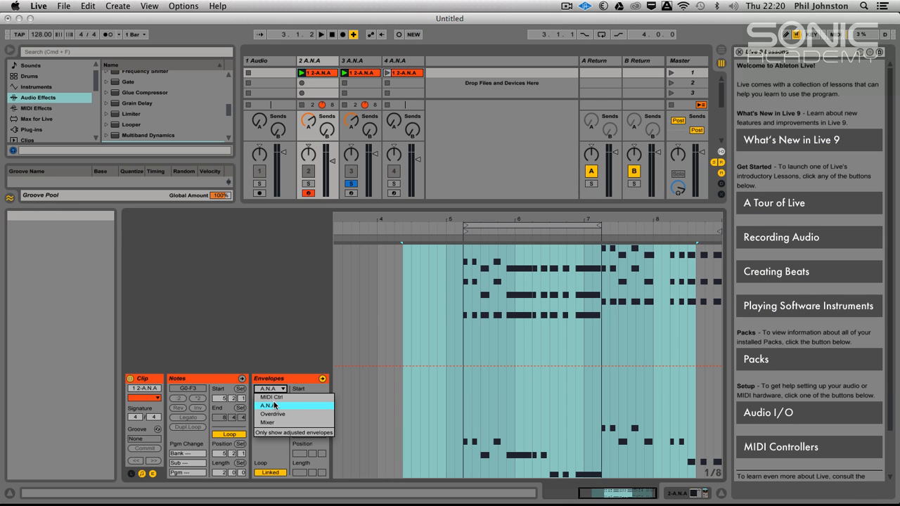
pyautogui.click(275, 407)
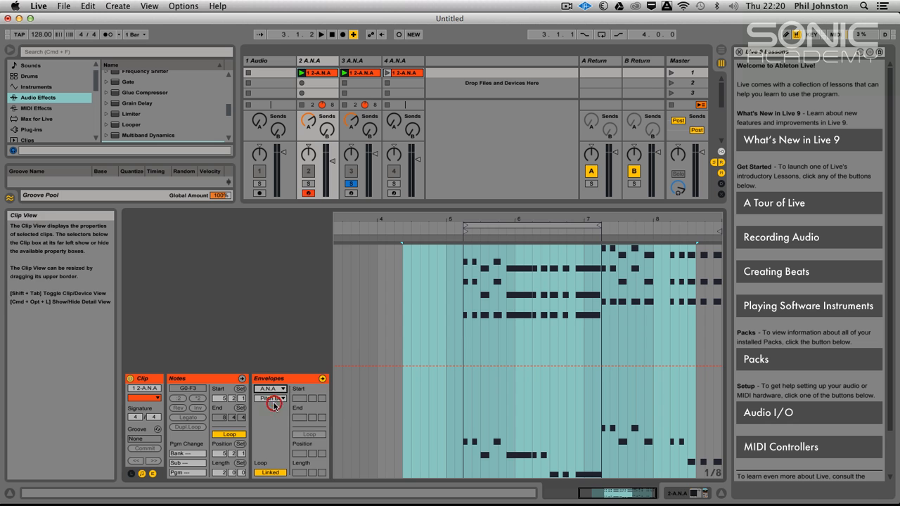
pyautogui.click(242, 380)
pyautogui.click(302, 378)
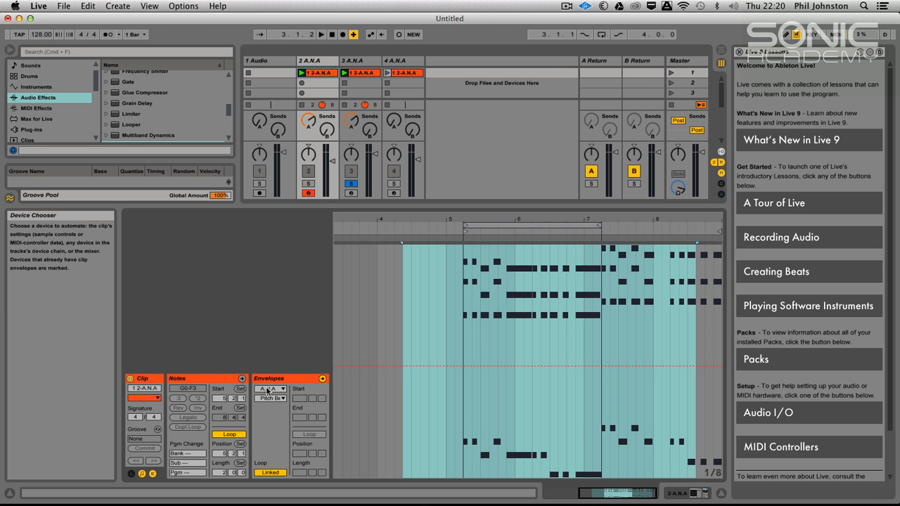
pyautogui.click(268, 391)
pyautogui.click(276, 406)
pyautogui.click(271, 398)
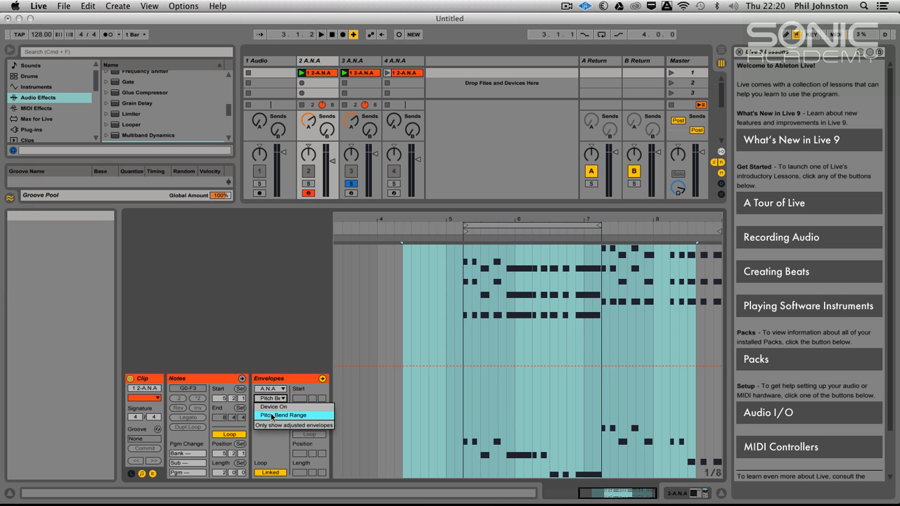
pyautogui.click(266, 437)
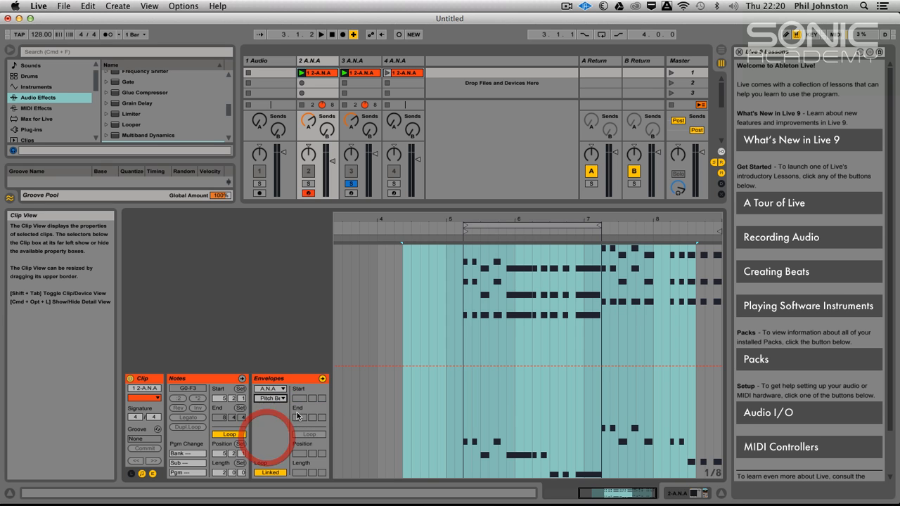
pyautogui.click(271, 387)
pyautogui.click(270, 391)
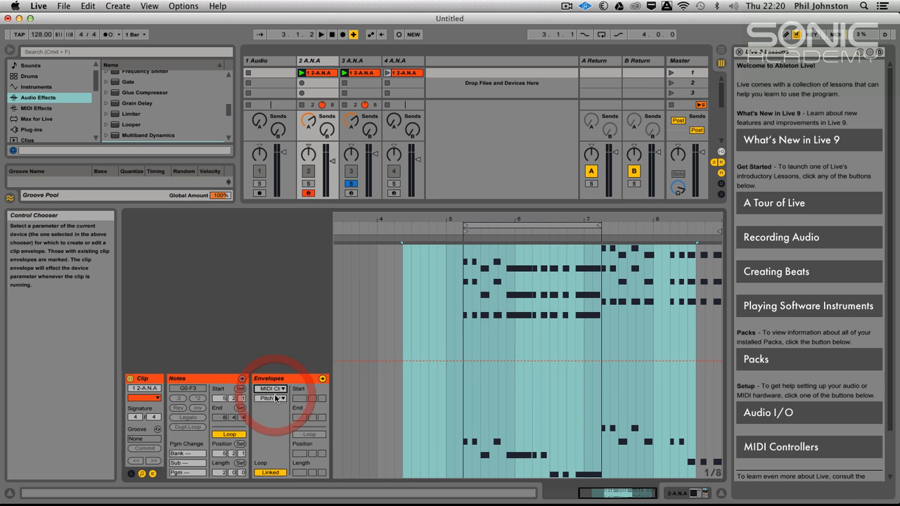
pyautogui.click(275, 398)
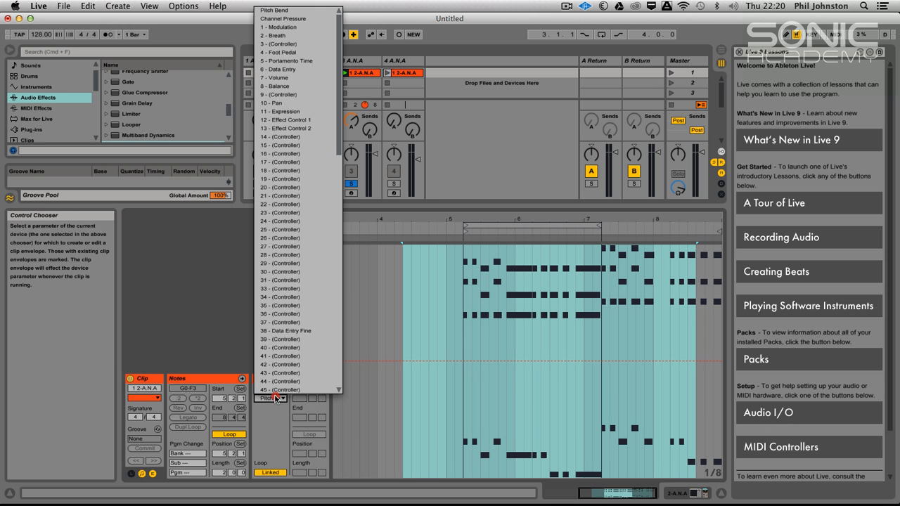
pyautogui.click(290, 10)
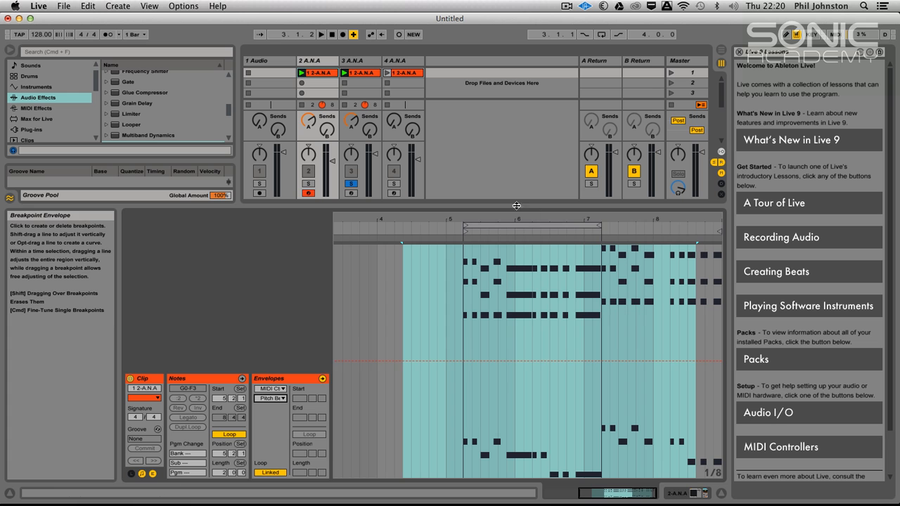
# Draw a pitch bend dip to the lowest value in track 2's clip, between 6 and just before 6.2.
pyautogui.moveTo(522, 221); pyautogui.dragTo(523, 225)
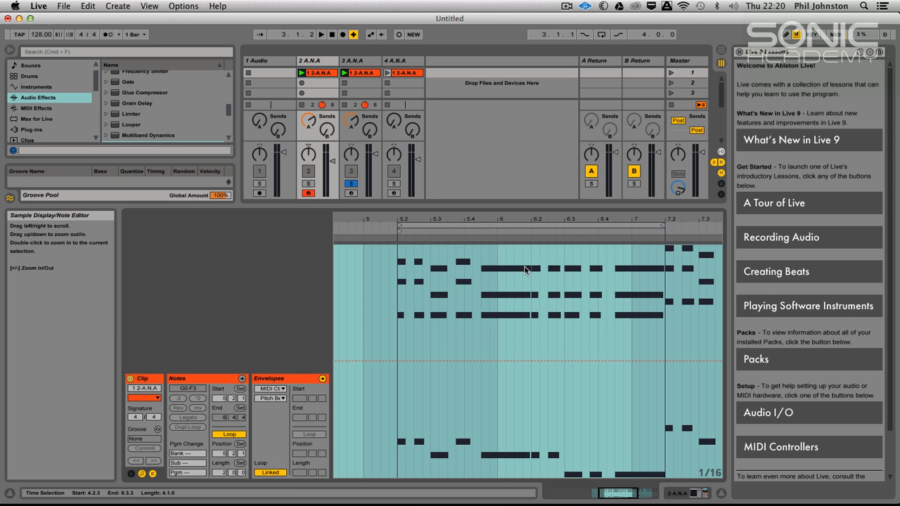
pyautogui.click(530, 362)
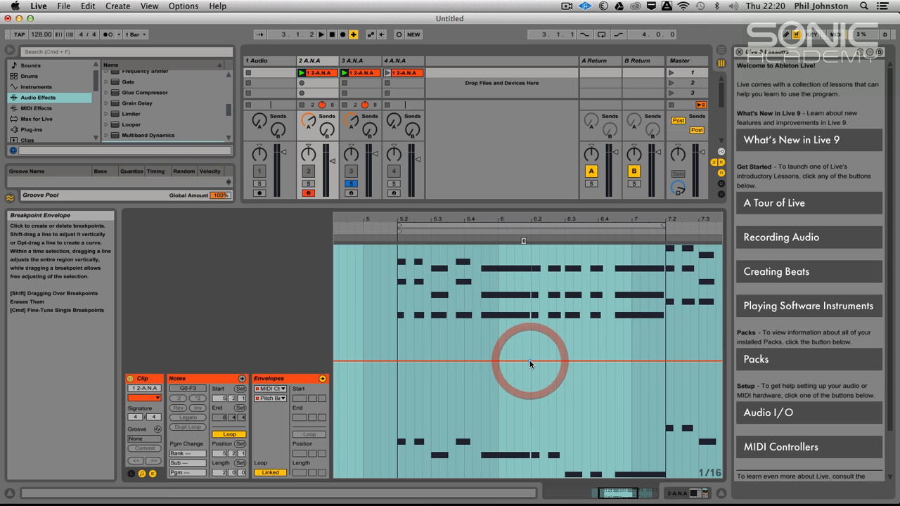
pyautogui.click(504, 362)
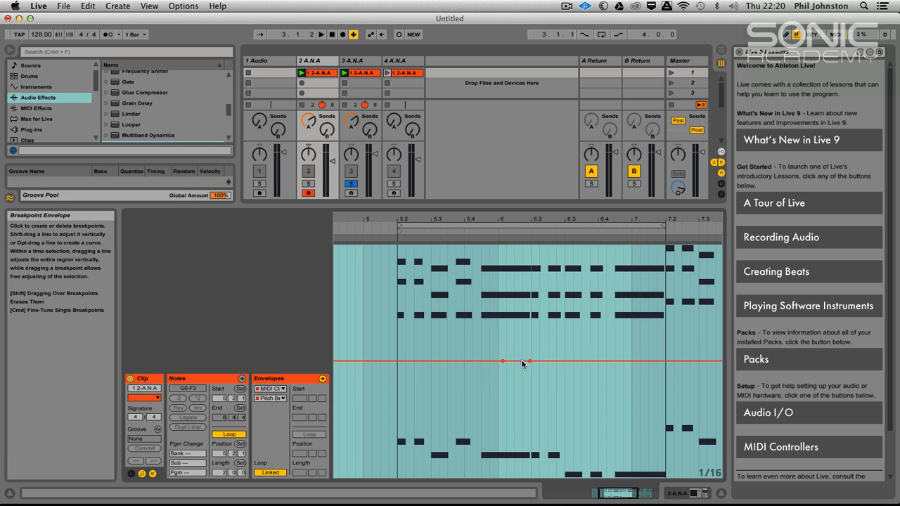
pyautogui.click(522, 364)
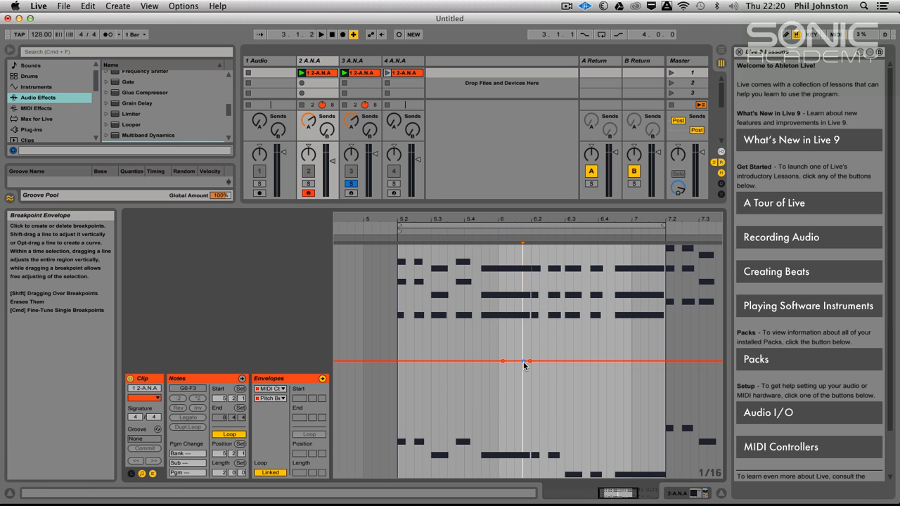
pyautogui.moveTo(522, 361); pyautogui.dragTo(519, 478)
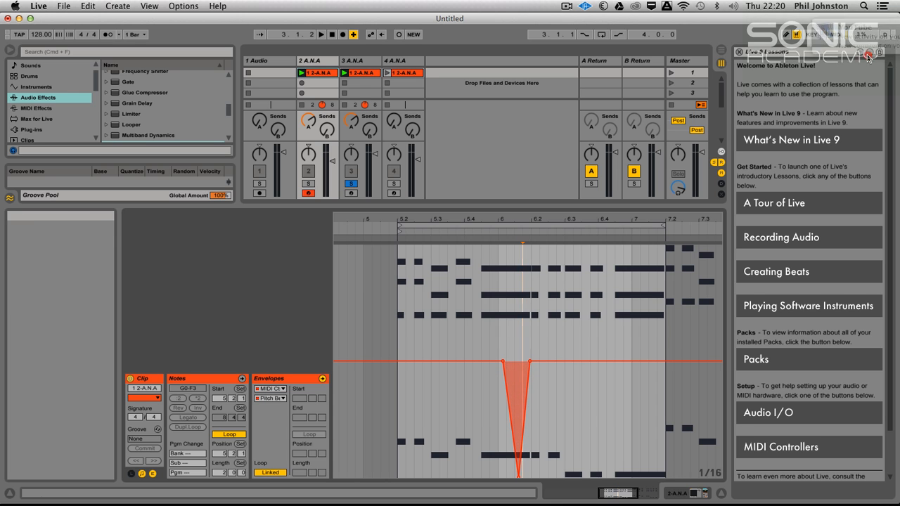
# Audition the bend with track 2 soloed and add a second dip down to -8192 over the long note ending at 7.2.
pyautogui.press('space')
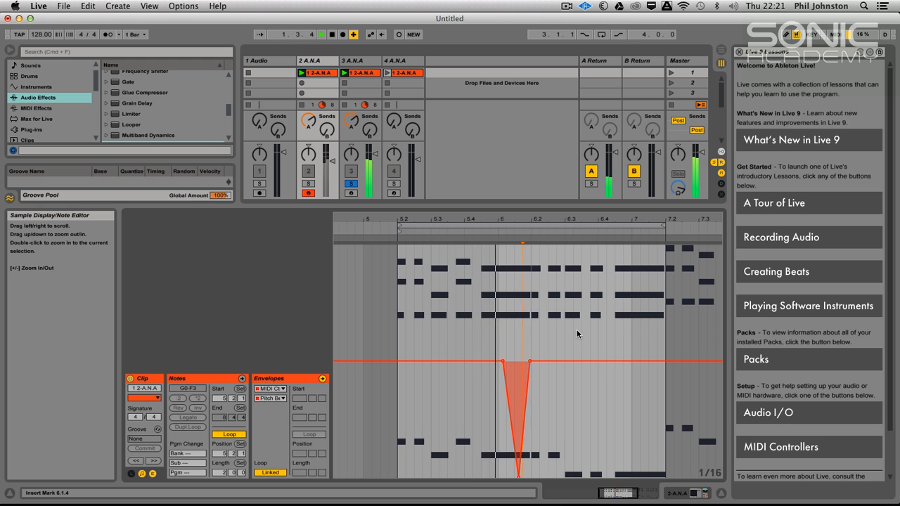
pyautogui.click(308, 183)
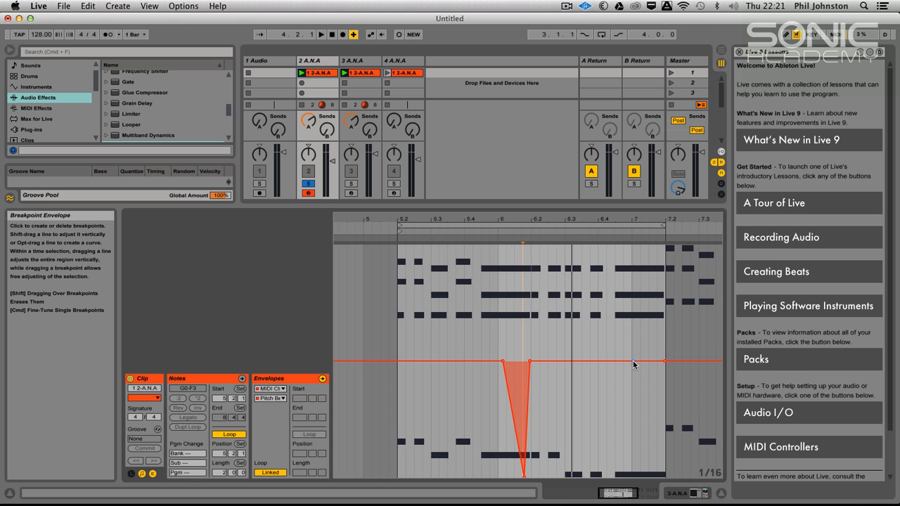
pyautogui.moveTo(658, 364); pyautogui.dragTo(659, 476)
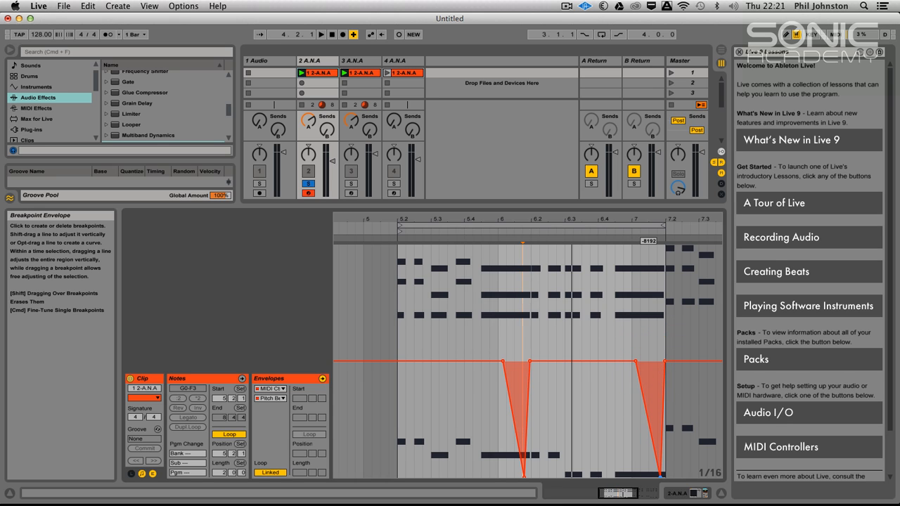
# Move the solo from track 2 to track 3 and show its clip's MIDI Ctrl Pitch Bend envelope.
pyautogui.press('space')
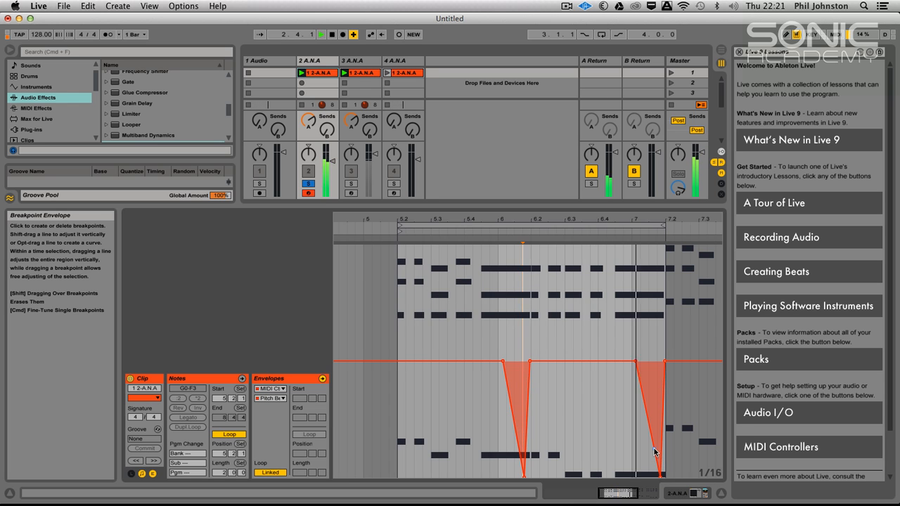
pyautogui.click(310, 184)
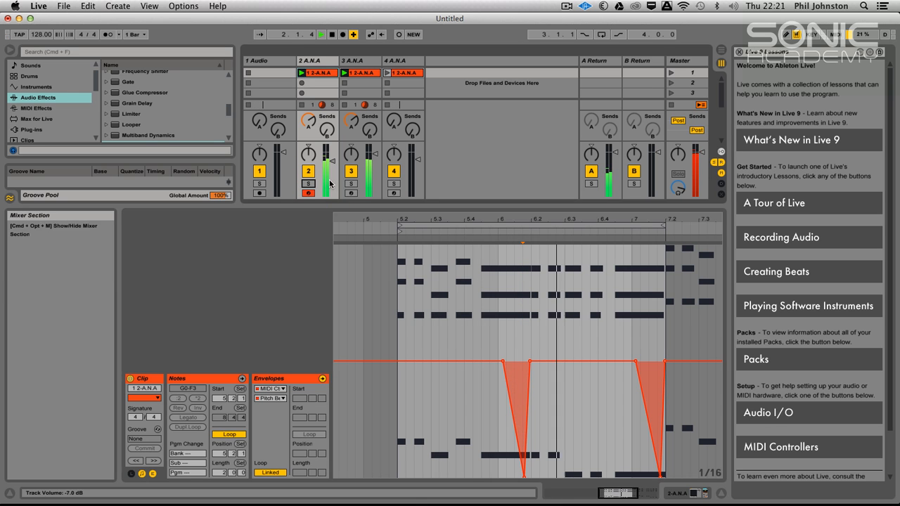
pyautogui.click(350, 184)
pyautogui.click(353, 74)
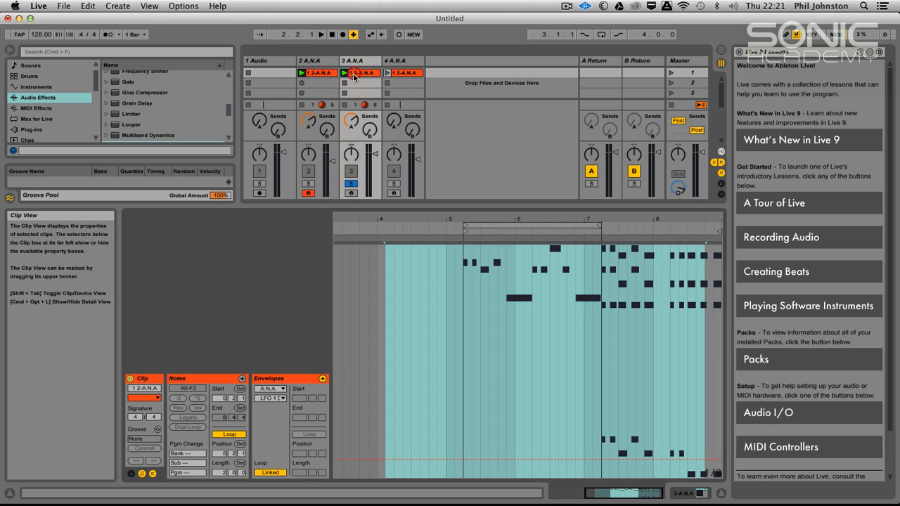
pyautogui.click(268, 389)
pyautogui.click(277, 397)
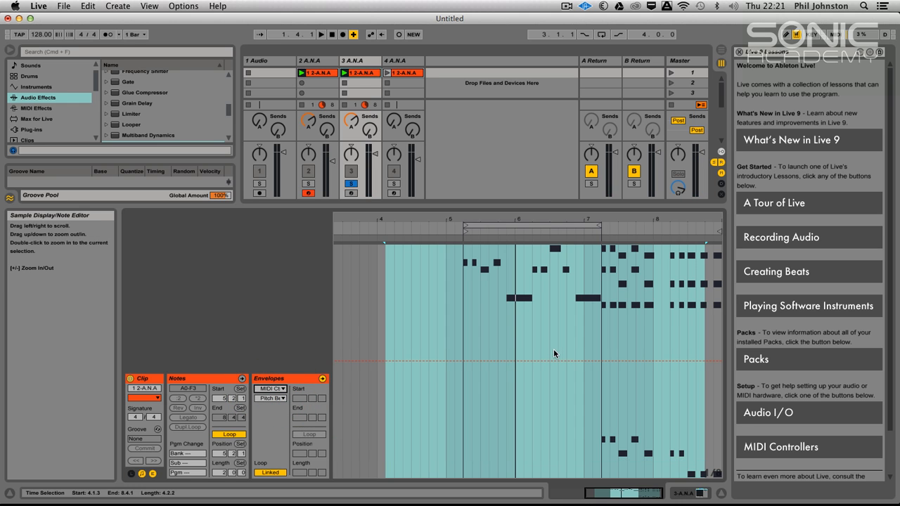
# Draw two pitch bend dips down to -8192 in track 3's clip, over the long notes ending at 6.2 and 7.2.
pyautogui.moveTo(525, 218); pyautogui.dragTo(486, 219)
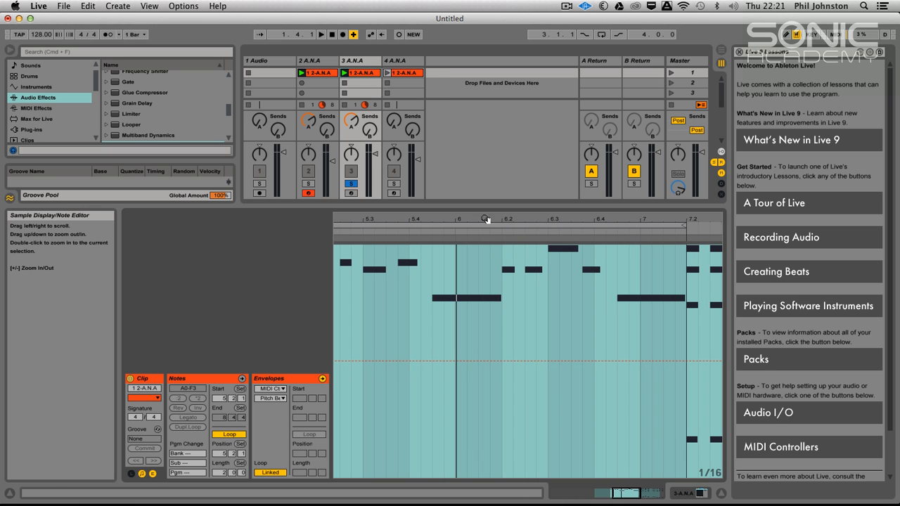
pyautogui.click(501, 360)
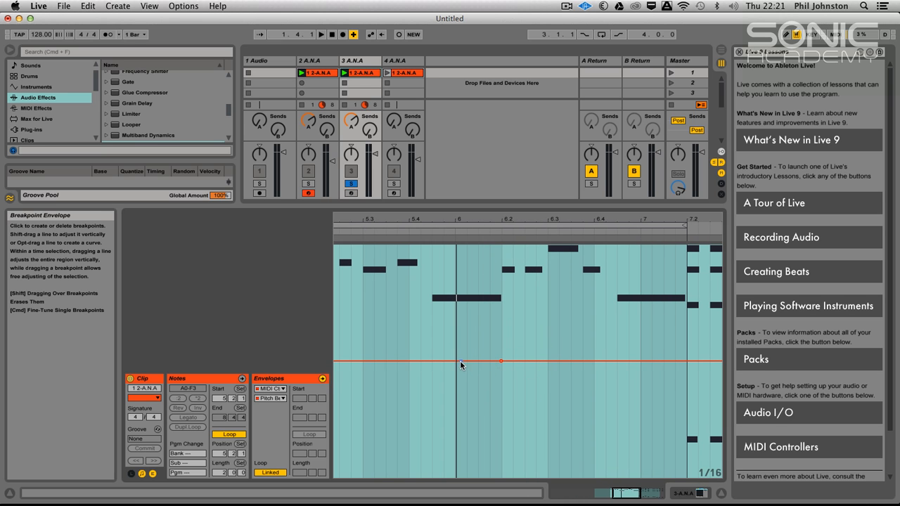
pyautogui.click(451, 363)
pyautogui.click(492, 363)
pyautogui.click(485, 376)
pyautogui.moveTo(492, 363); pyautogui.dragTo(491, 477)
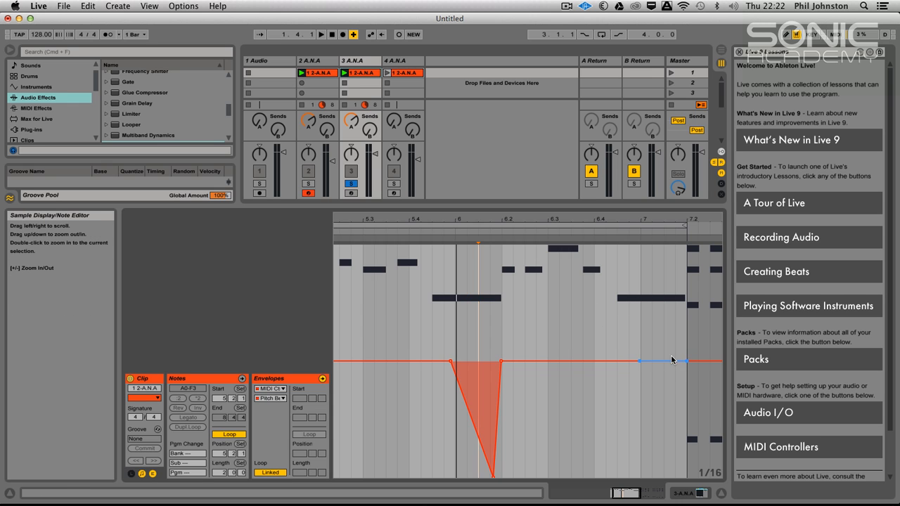
pyautogui.moveTo(681, 362); pyautogui.dragTo(677, 477)
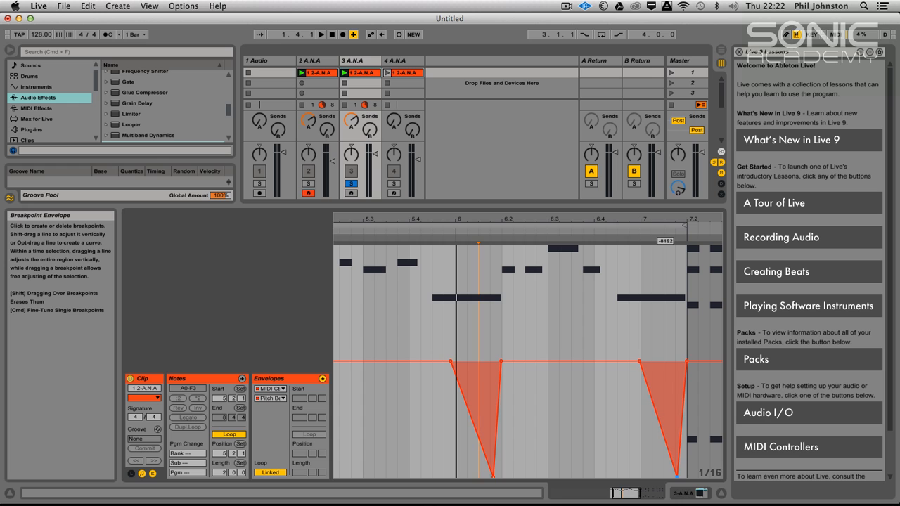
# Audition track 3's pitch bends and open its ANA synth window to check the patch while the loop plays.
pyautogui.press('space')
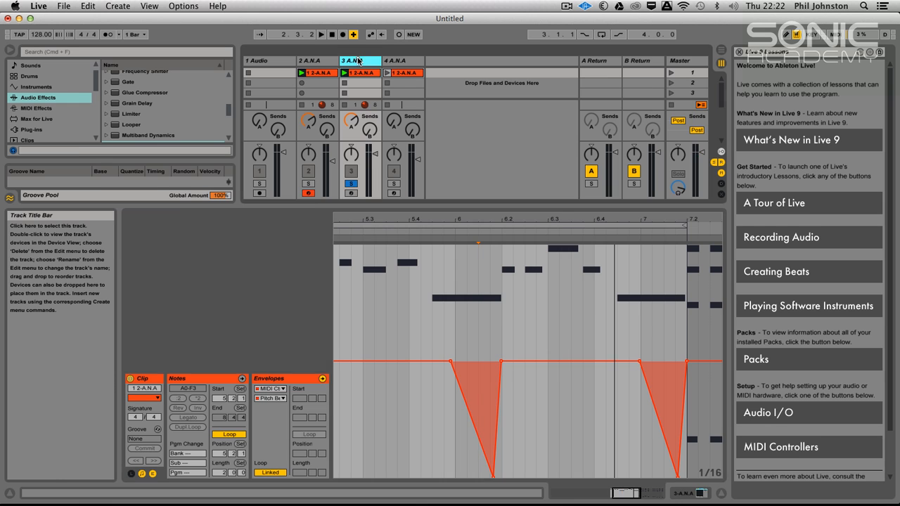
pyautogui.doubleClick(358, 60)
pyautogui.click(153, 381)
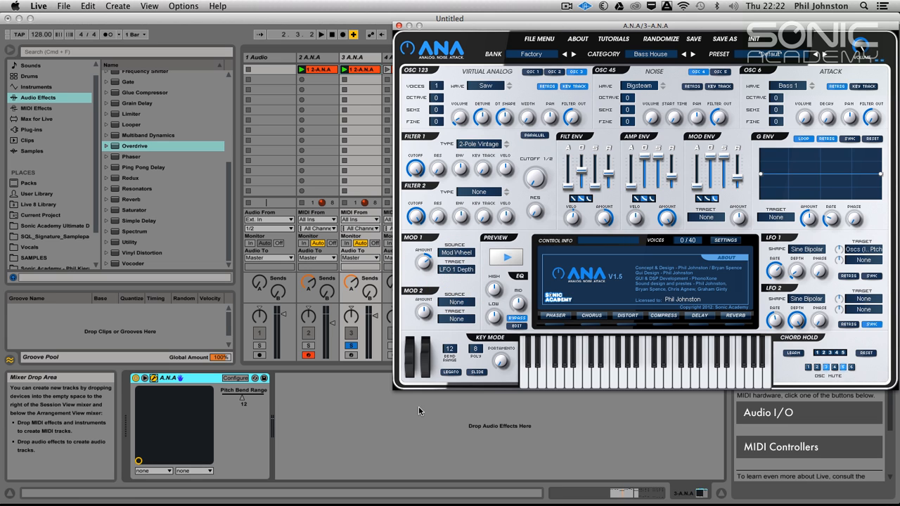
pyautogui.click(402, 426)
pyautogui.press('space')
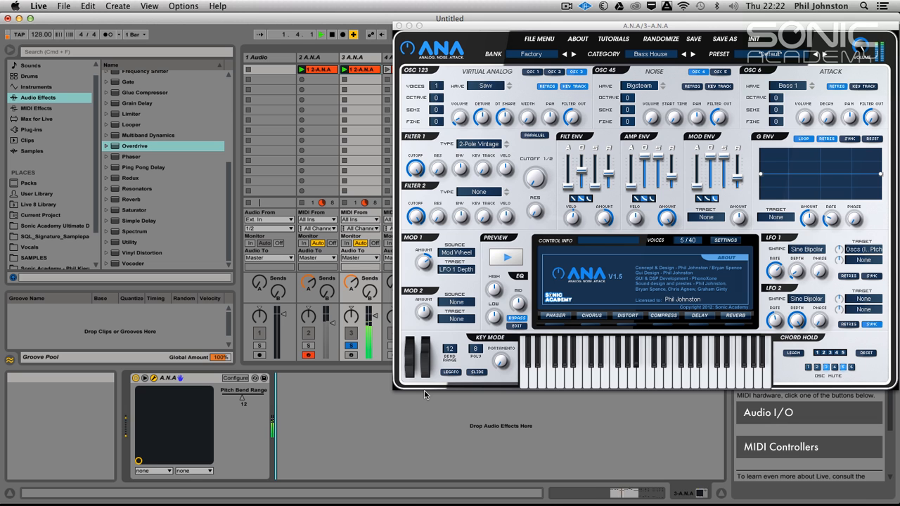
# In track 3's clip pitch bend envelope, make both dips start slightly later, just after 6 and just after 7, and audition them.
pyautogui.doubleClick(362, 72)
pyautogui.click(400, 26)
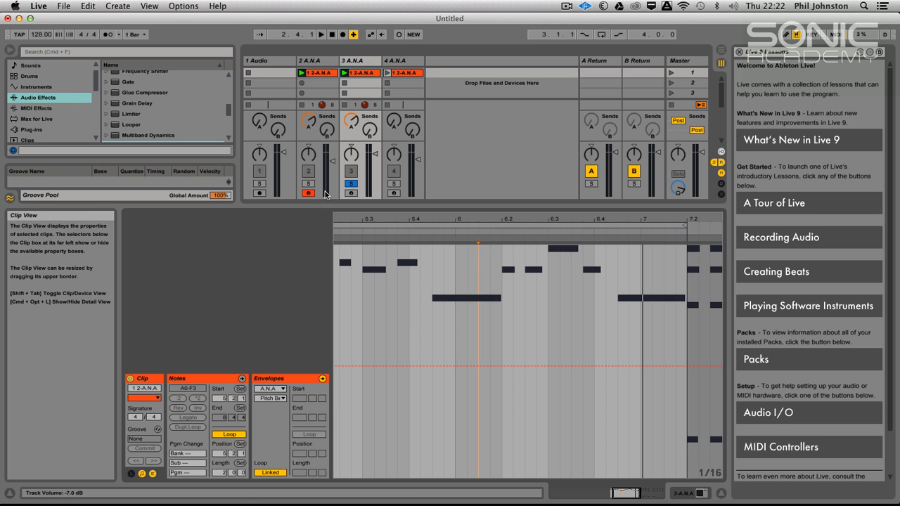
pyautogui.click(270, 389)
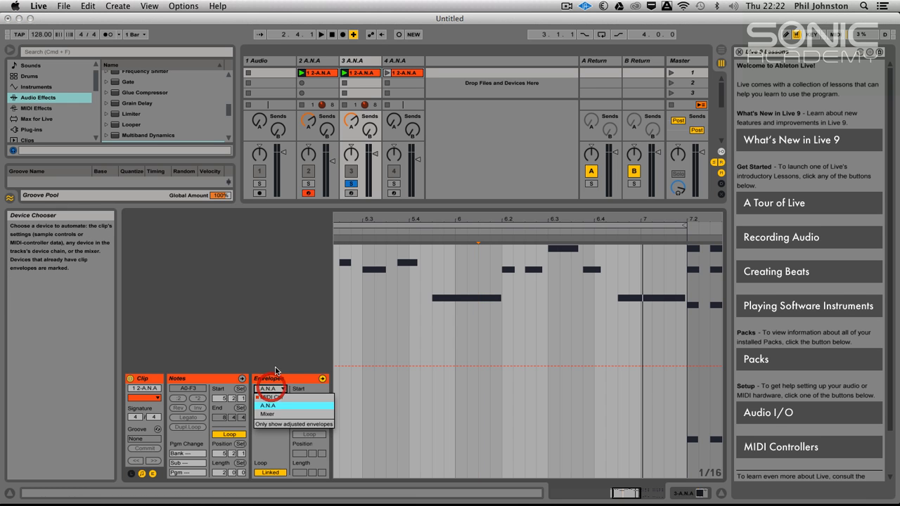
pyautogui.click(266, 399)
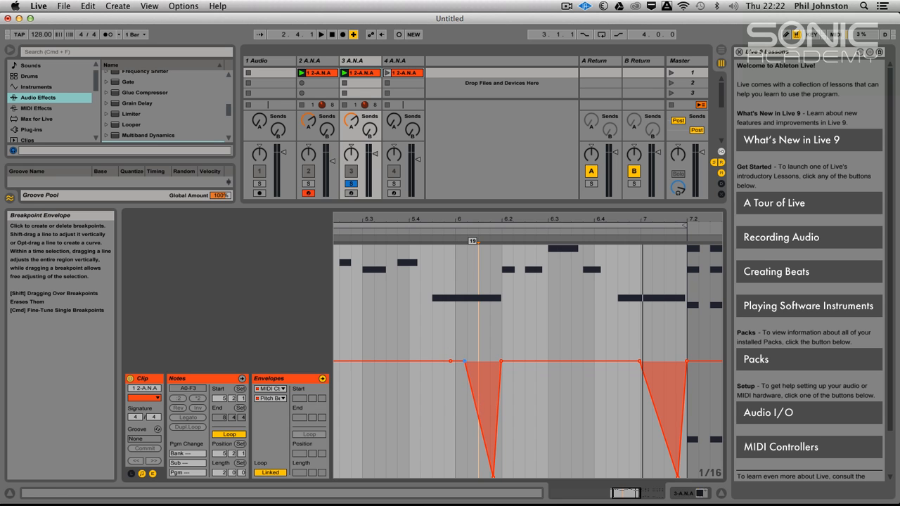
pyautogui.click(647, 377)
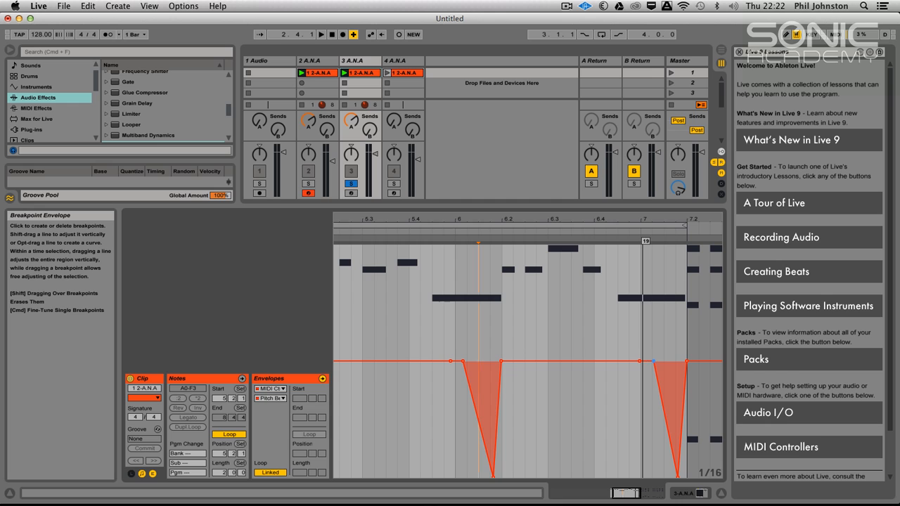
pyautogui.press('space')
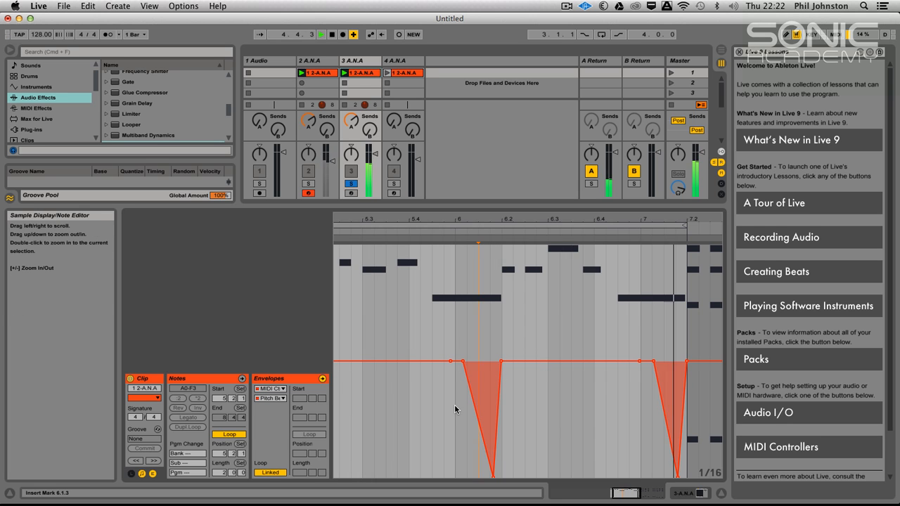
pyautogui.press('space')
# Show the MIDI Ctrl 1 - Modulation envelope of track 3's clip, with the whole loop from 5.2 to 7.2 in view.
pyautogui.click(271, 388)
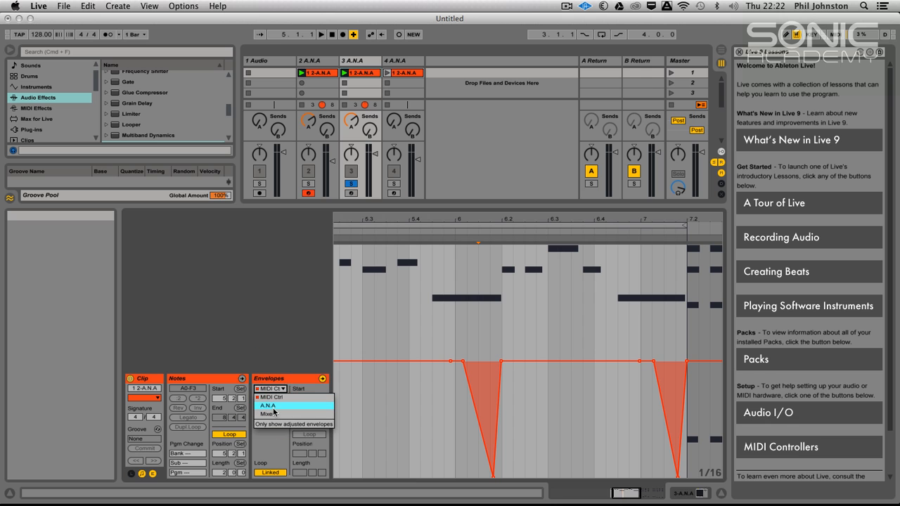
pyautogui.click(272, 398)
pyautogui.click(271, 398)
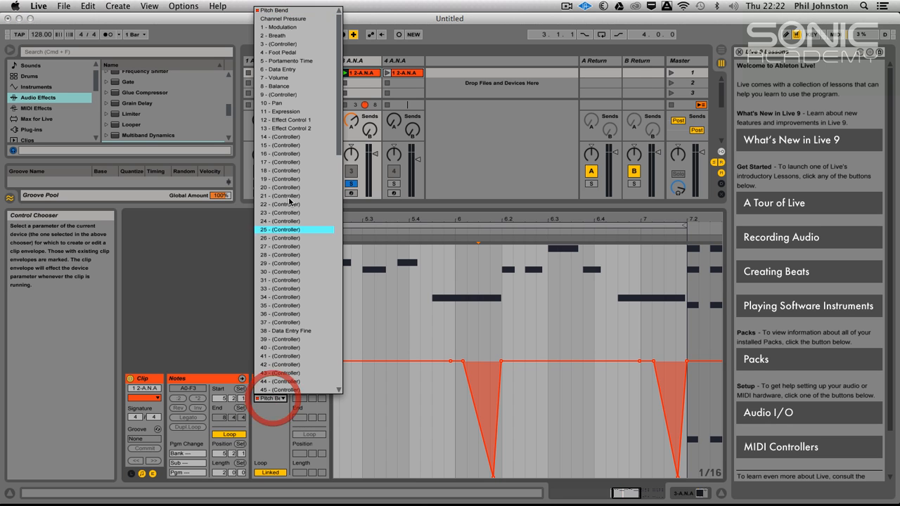
pyautogui.click(271, 23)
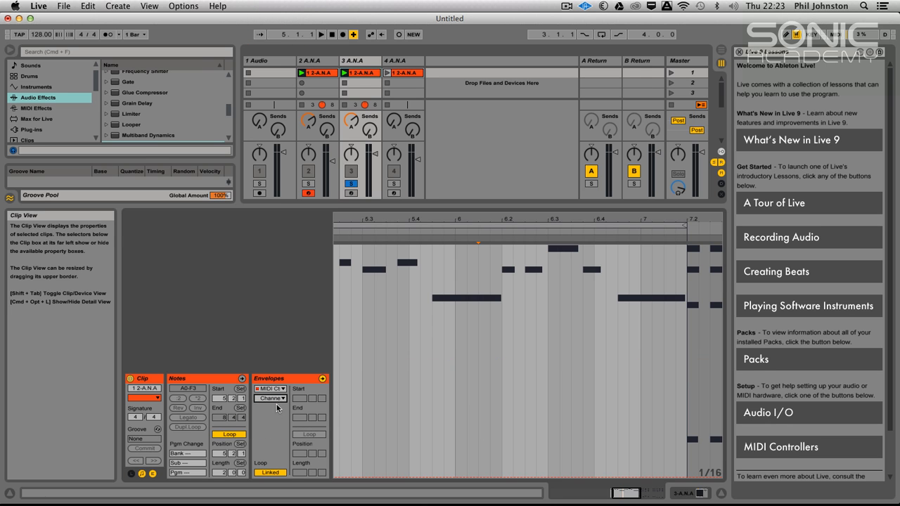
pyautogui.click(275, 401)
pyautogui.click(278, 27)
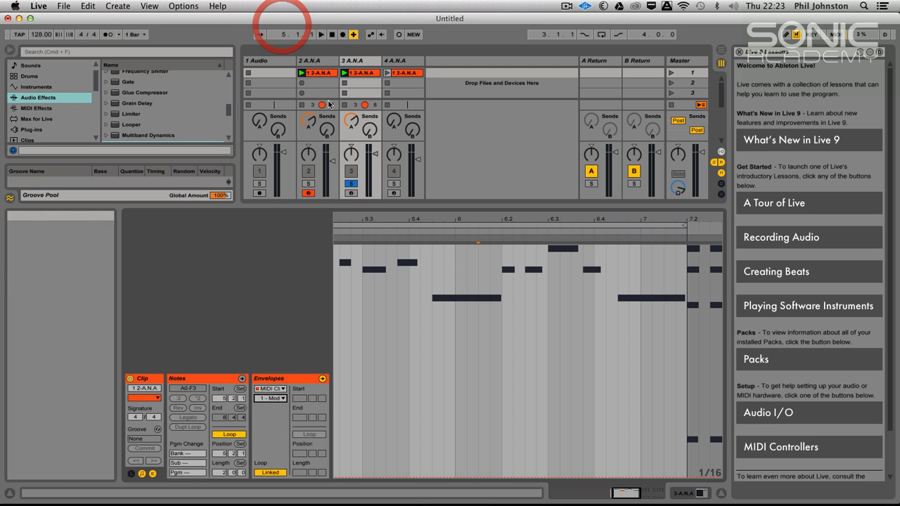
pyautogui.moveTo(476, 218)
pyautogui.mouseDown()
pyautogui.moveTo(511, 218)
pyautogui.moveTo(493, 216)
pyautogui.mouseUp()
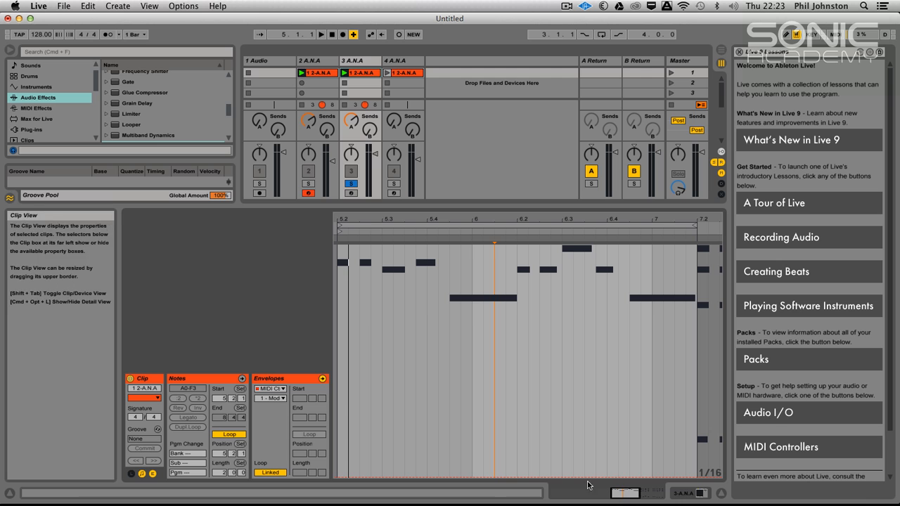
# Draw a modulation block up to the maximum value over the long note ending at 6.2 and play it back.
pyautogui.click(484, 479)
pyautogui.click(514, 478)
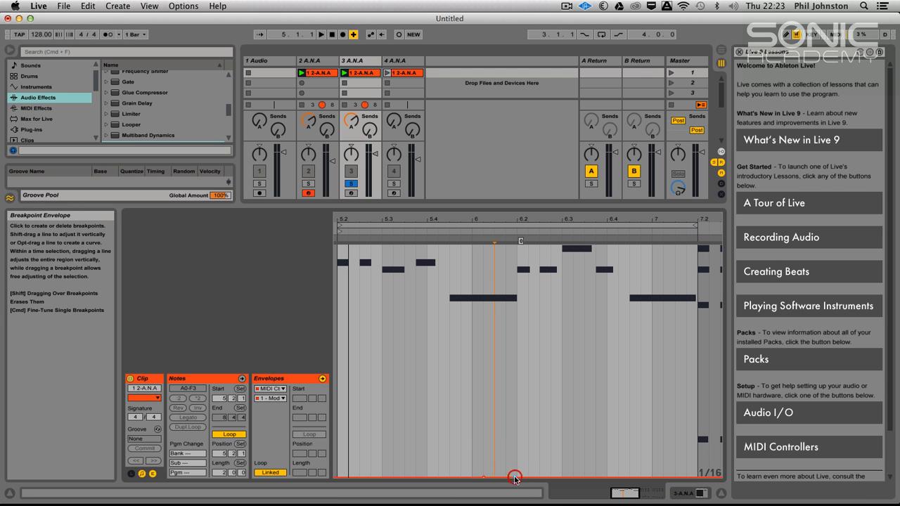
pyautogui.moveTo(486, 479); pyautogui.dragTo(460, 477)
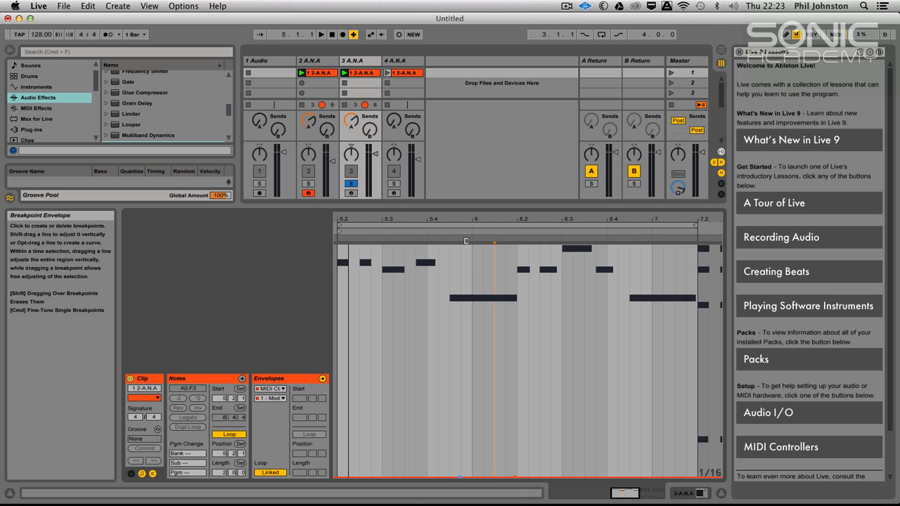
pyautogui.click(486, 478)
pyautogui.moveTo(486, 479); pyautogui.dragTo(471, 246)
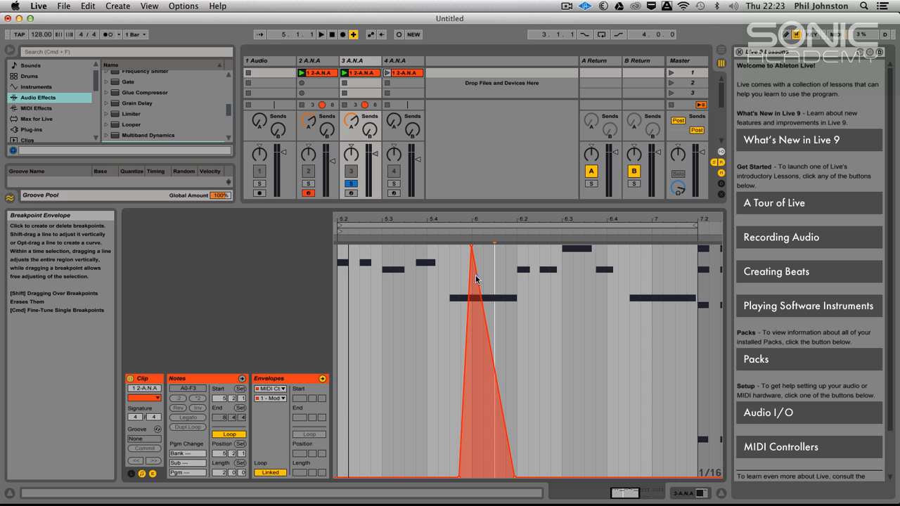
pyautogui.moveTo(476, 280); pyautogui.dragTo(511, 246)
pyautogui.press('space')
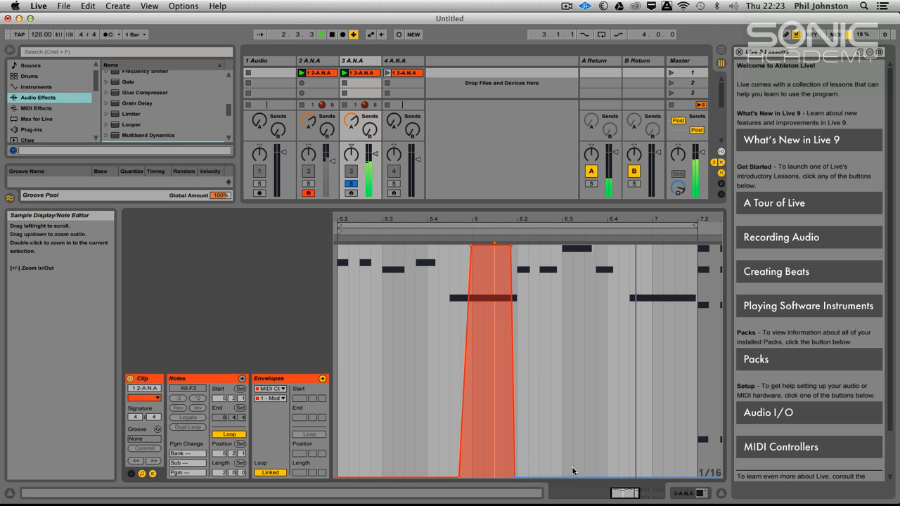
# Draw a second modulation block up to 127 over the long note ending at 7.2, with its end at 7.2, and audition it.
pyautogui.click(635, 478)
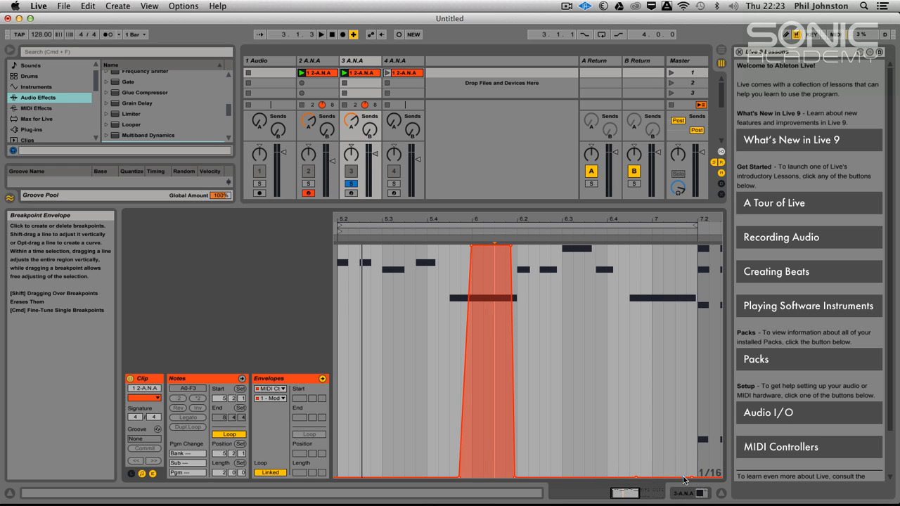
pyautogui.moveTo(691, 479); pyautogui.dragTo(689, 246)
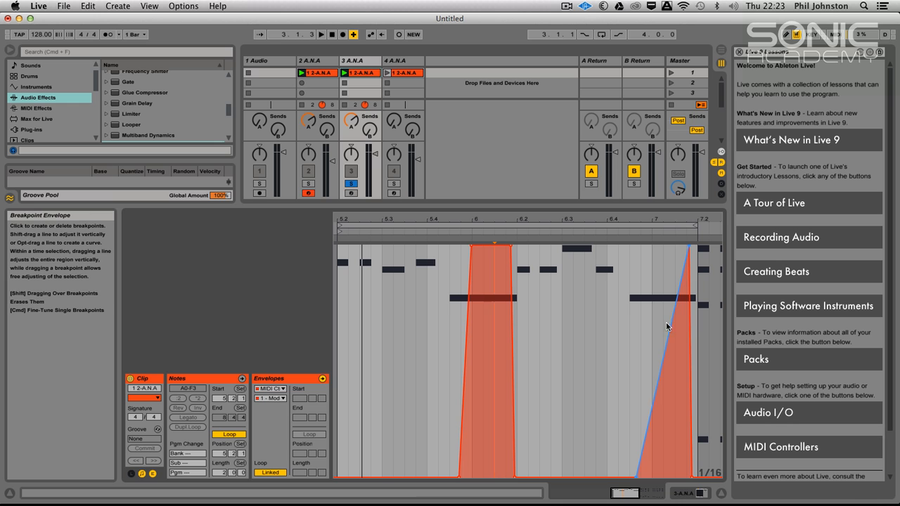
pyautogui.moveTo(669, 326); pyautogui.dragTo(650, 247)
pyautogui.press('space')
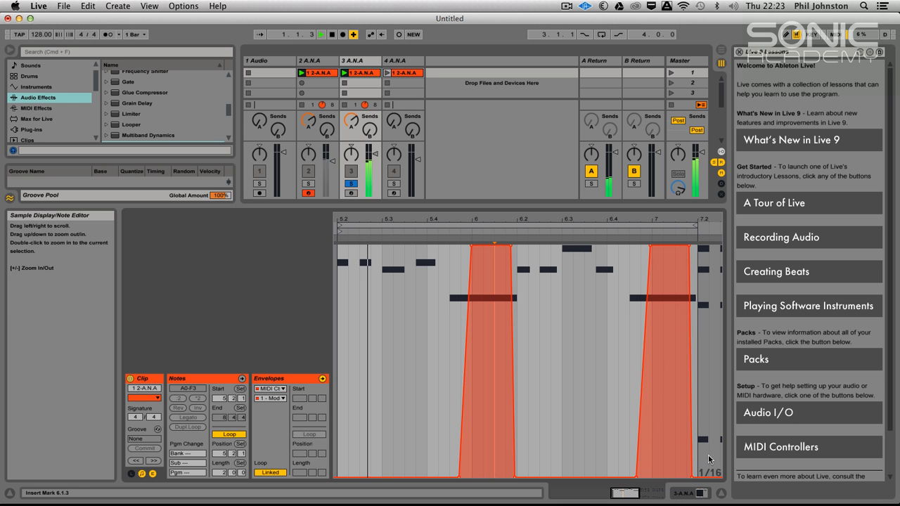
pyautogui.moveTo(693, 479); pyautogui.dragTo(697, 479)
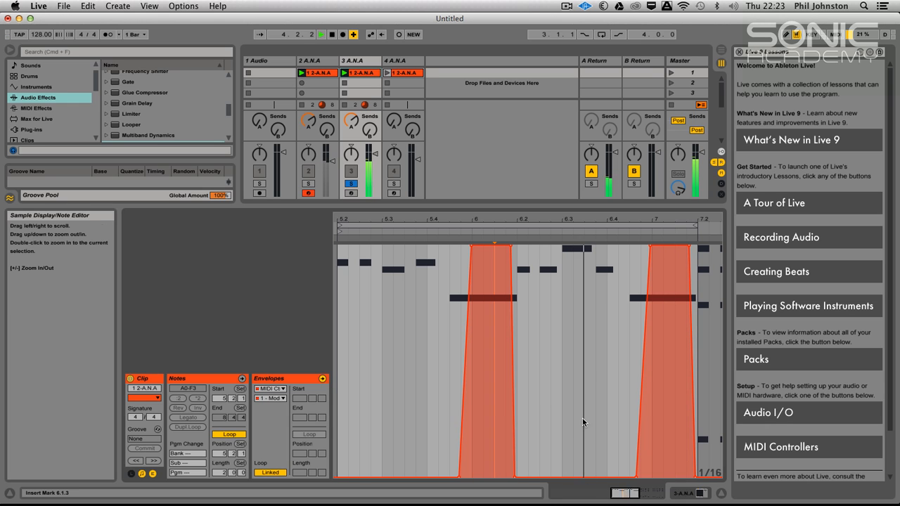
# Draw a third modulation block up to the maximum value over the high note at 6.3 and fit its start to the note.
pyautogui.click(562, 482)
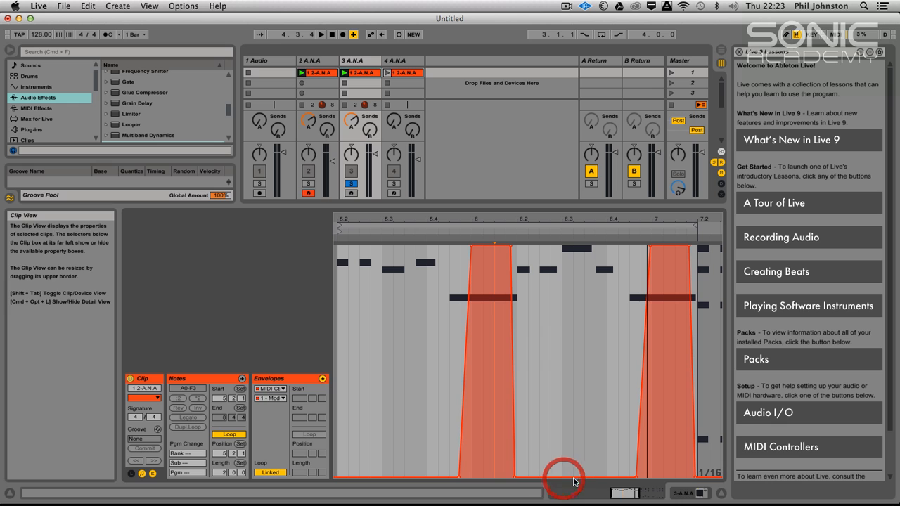
pyautogui.click(565, 478)
pyautogui.moveTo(593, 479); pyautogui.dragTo(561, 242)
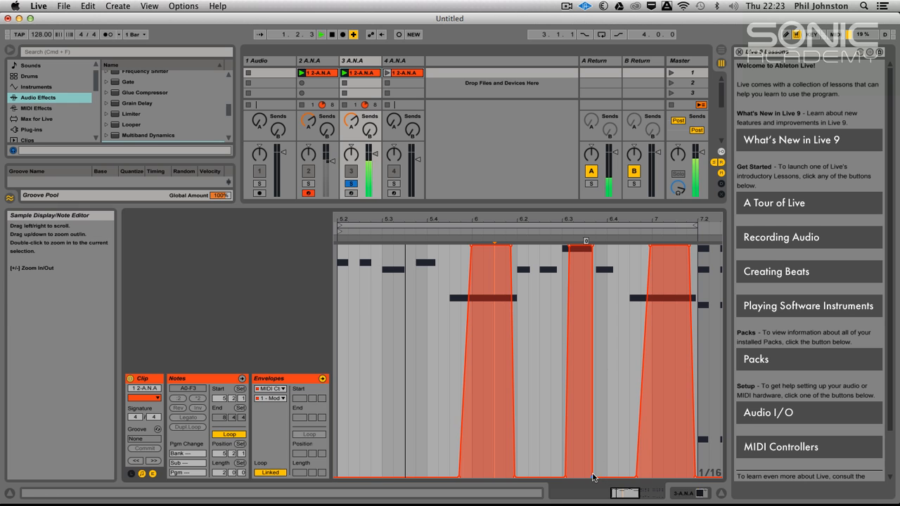
pyautogui.click(565, 481)
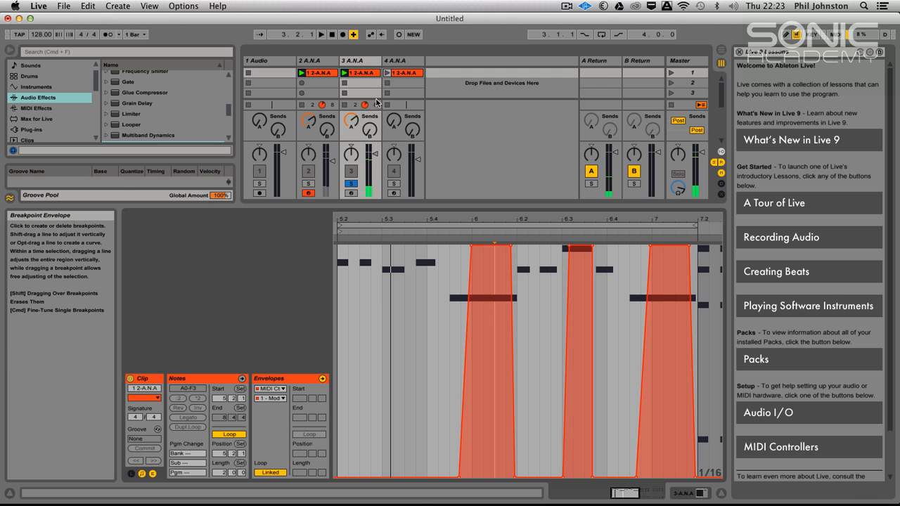
# Open track 3's ANA synth and adjust the Mod 1 amount for the mod wheel while the loop plays.
pyautogui.doubleClick(348, 63)
pyautogui.click(154, 378)
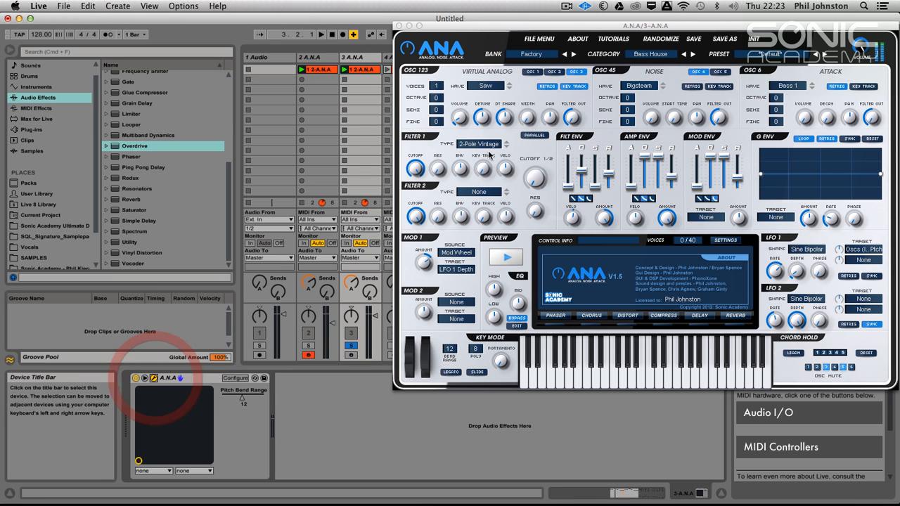
pyautogui.press('space')
pyautogui.moveTo(430, 255); pyautogui.dragTo(432, 273)
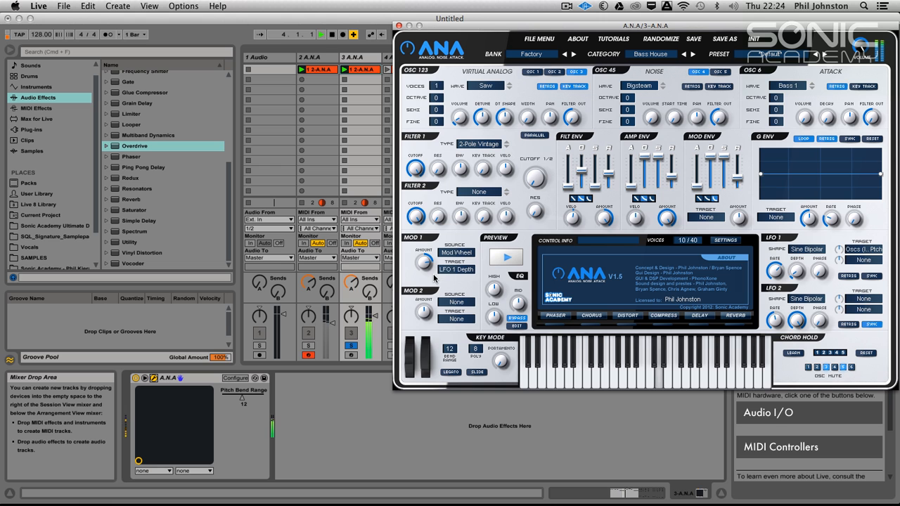
# Close the ANA window, stop playback and bring back the MIDI Ctrl Modulation envelope in track 3's clip.
pyautogui.doubleClick(355, 71)
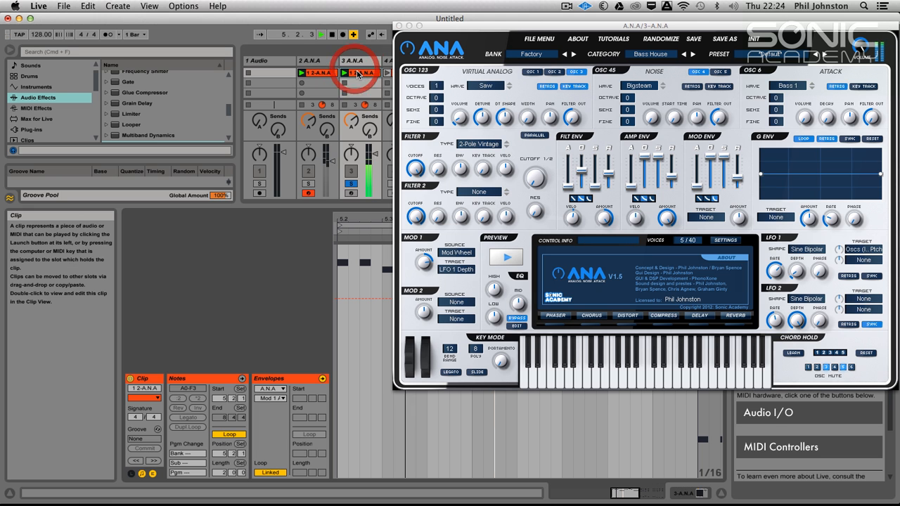
pyautogui.click(398, 26)
pyautogui.click(356, 61)
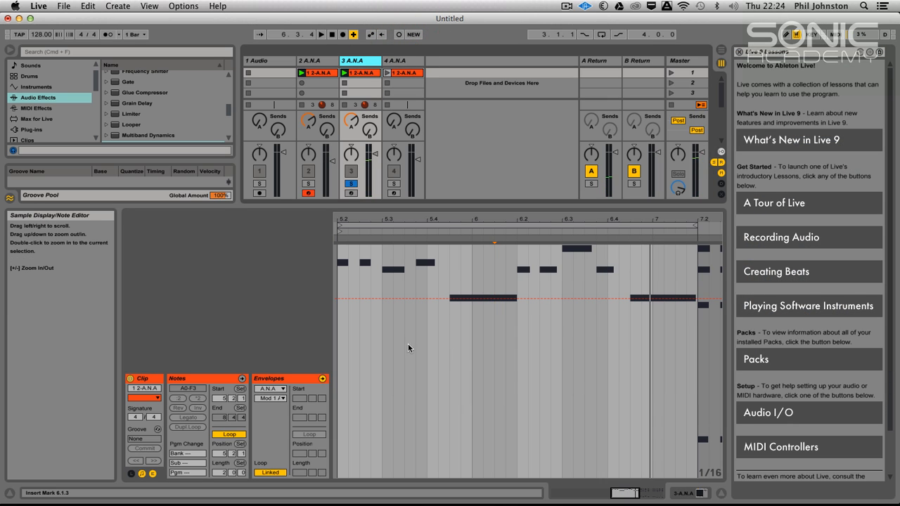
pyautogui.click(355, 74)
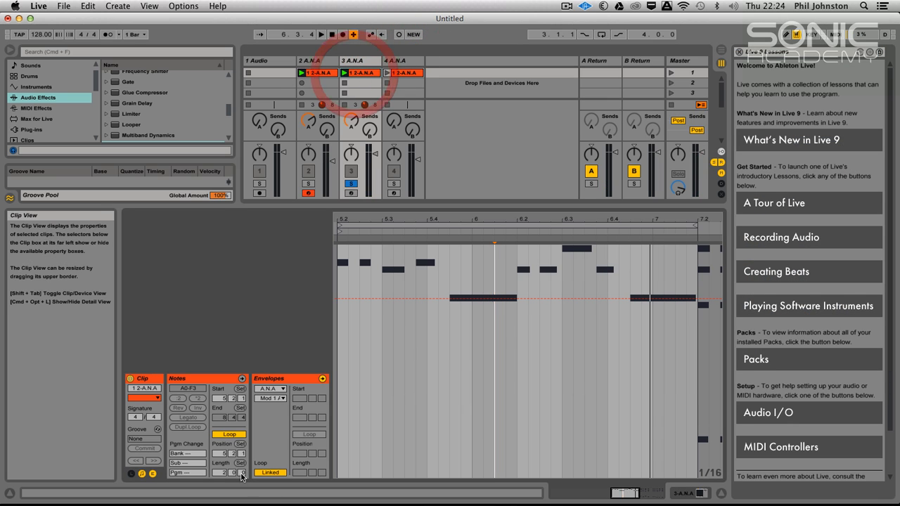
pyautogui.click(271, 389)
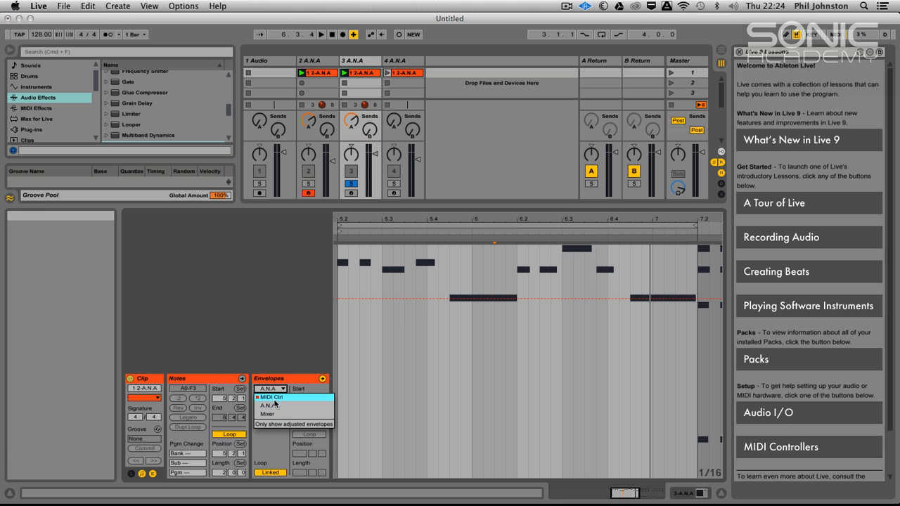
pyautogui.click(273, 398)
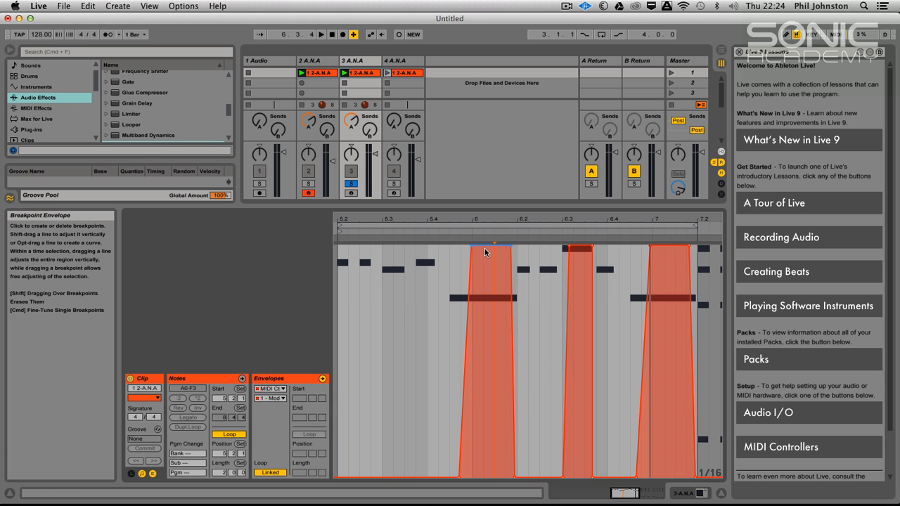
# Lower the modulation blocks over both long notes, the first to about 86, audition the result and unsolo track 3.
pyautogui.moveTo(472, 244); pyautogui.dragTo(473, 321)
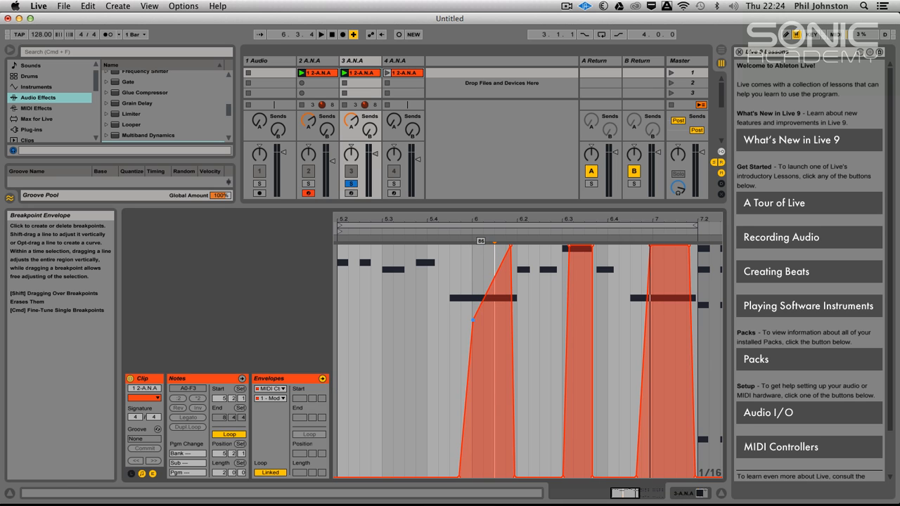
pyautogui.moveTo(511, 245); pyautogui.dragTo(512, 322)
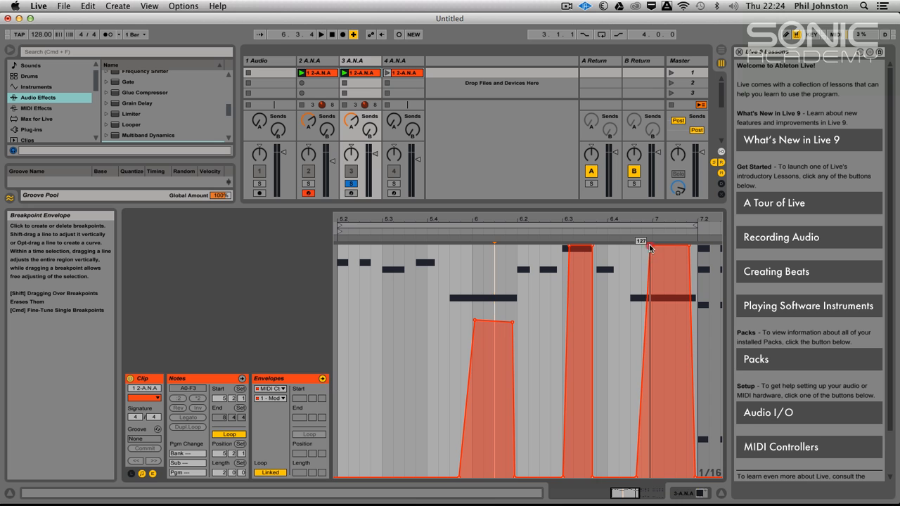
pyautogui.moveTo(651, 246); pyautogui.dragTo(648, 310)
pyautogui.moveTo(689, 247); pyautogui.dragTo(685, 310)
pyautogui.press('space')
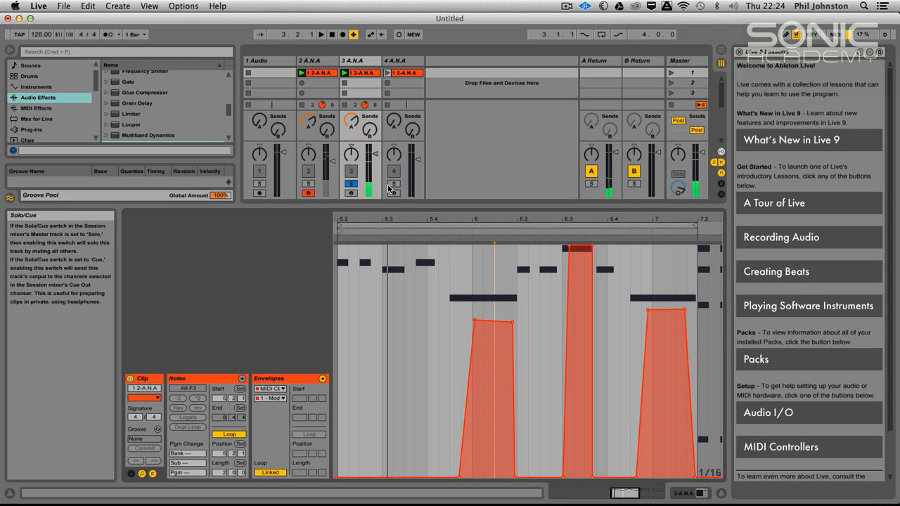
pyautogui.click(351, 183)
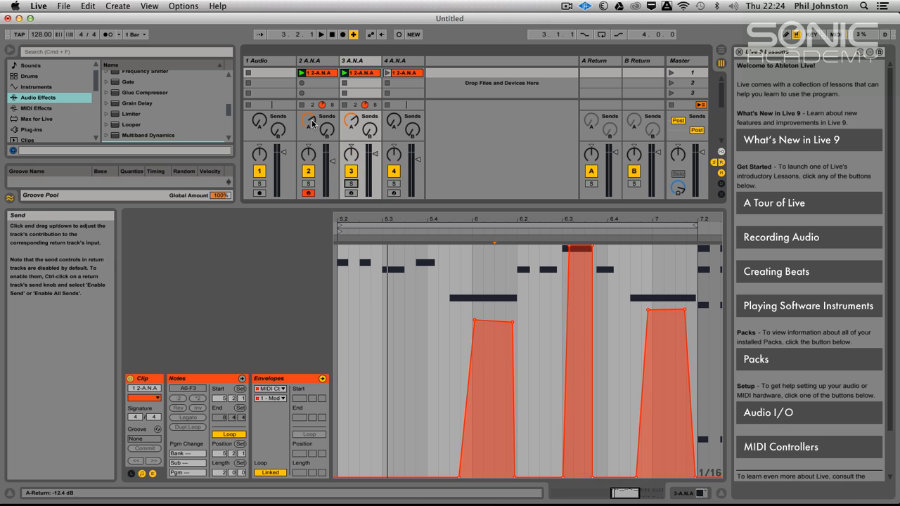
# Turn Send A fully down on tracks 2 and 3, then solo and select track 3.
pyautogui.click(350, 115)
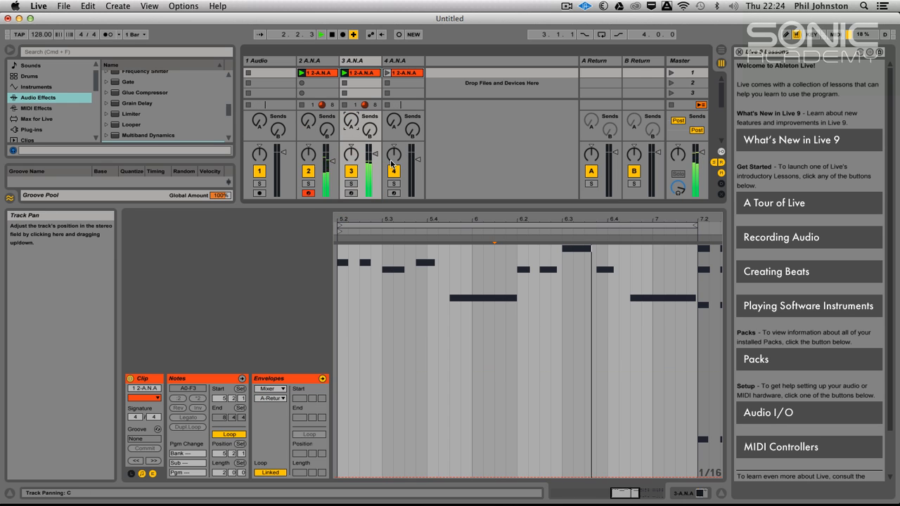
pyautogui.click(349, 185)
pyautogui.click(349, 59)
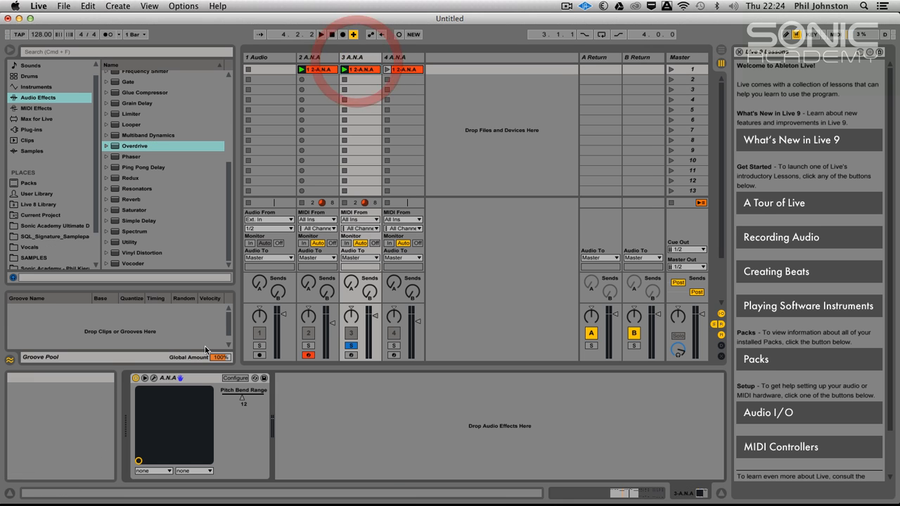
# Open track 3's ANA synth, take its EQ out of bypass, show the EQ settings and raise the high band.
pyautogui.click(153, 377)
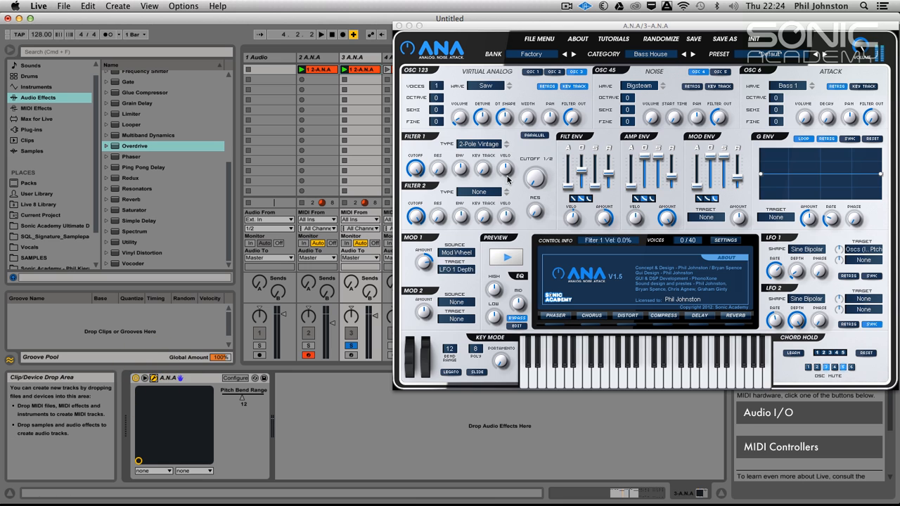
pyautogui.click(521, 318)
pyautogui.click(517, 326)
pyautogui.click(503, 263)
pyautogui.click(502, 262)
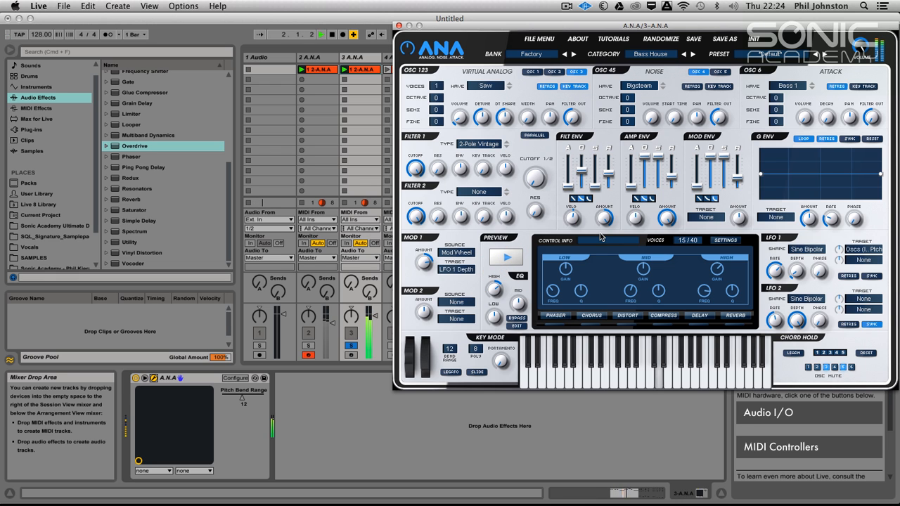
# Copy the Overdrive effect from track 2 onto track 3 after its ANA synth and resume playback.
pyautogui.click(319, 59)
pyautogui.press('space')
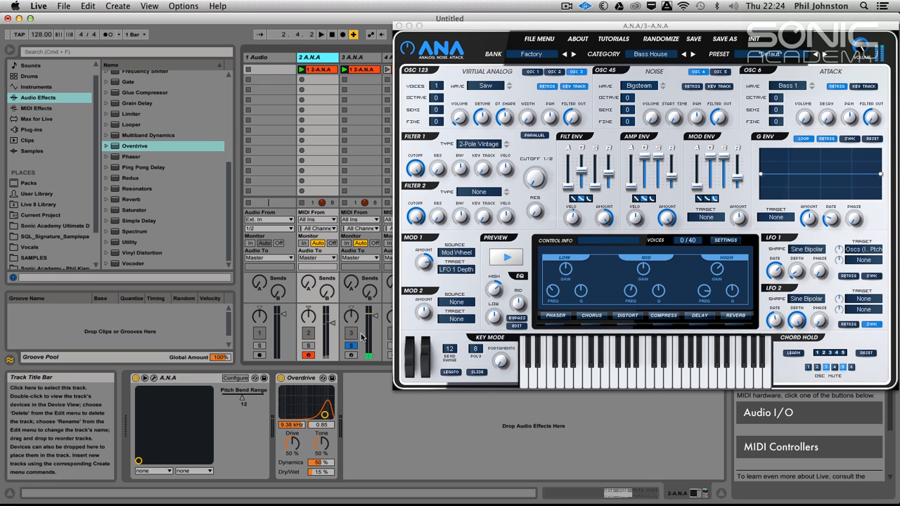
pyautogui.click(357, 57)
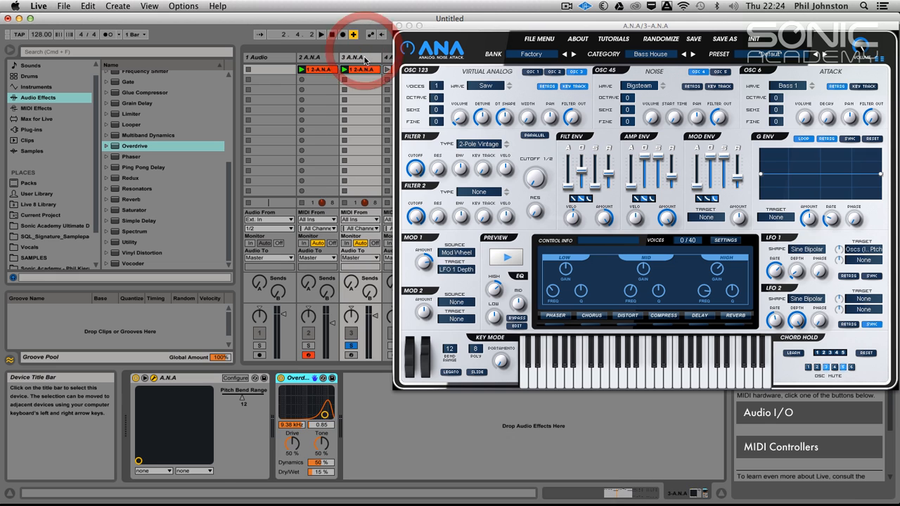
pyautogui.press('space')
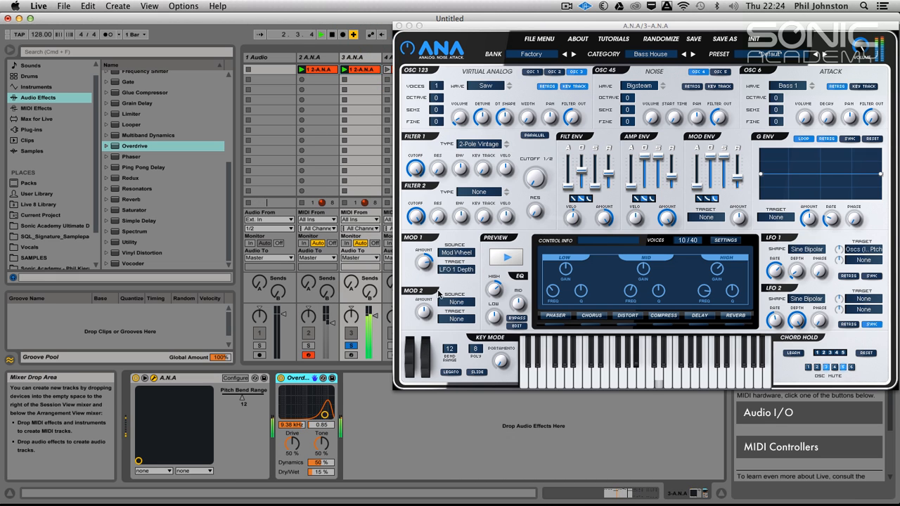
# Unsolo track 3, close the ANA window and lower the master volume slightly.
pyautogui.click(351, 345)
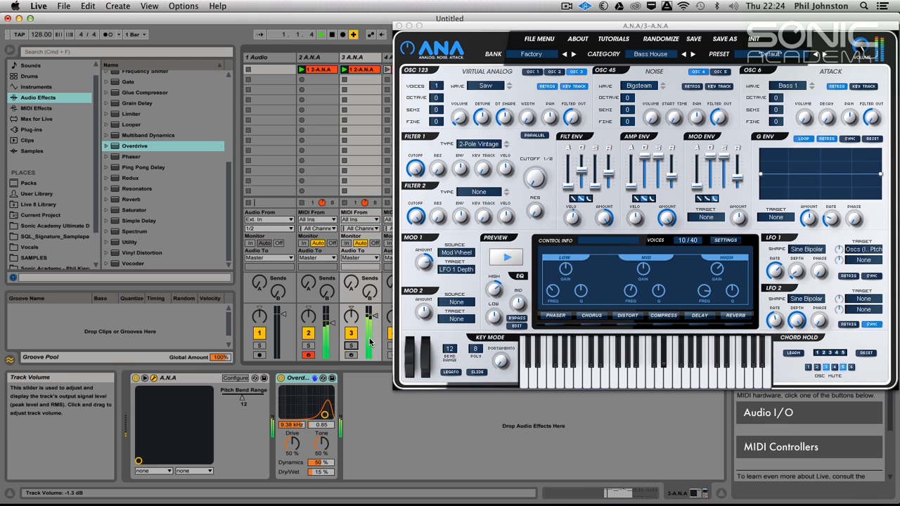
pyautogui.click(400, 25)
pyautogui.moveTo(694, 317); pyautogui.dragTo(696, 330)
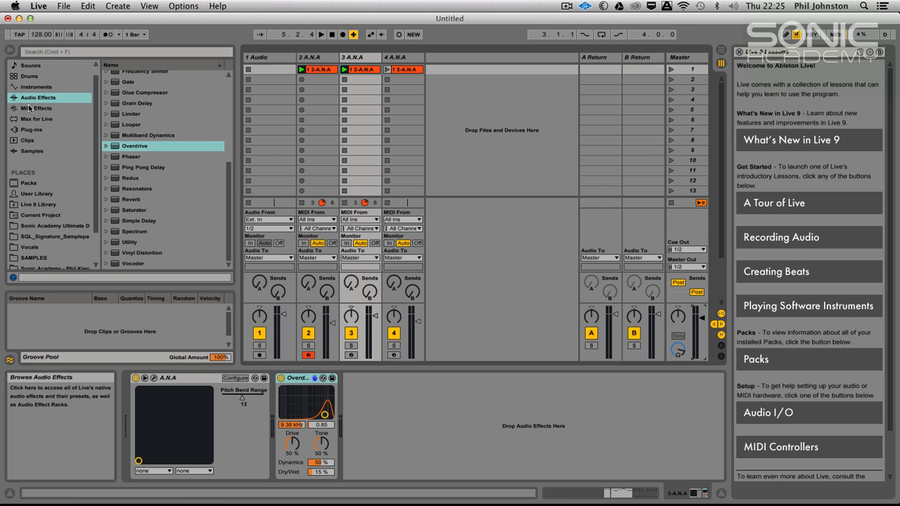
# Add the ValhallaRoom plug-in to return track A and load its BrightPlate preset.
pyautogui.click(31, 130)
pyautogui.moveTo(148, 210); pyautogui.dragTo(597, 83)
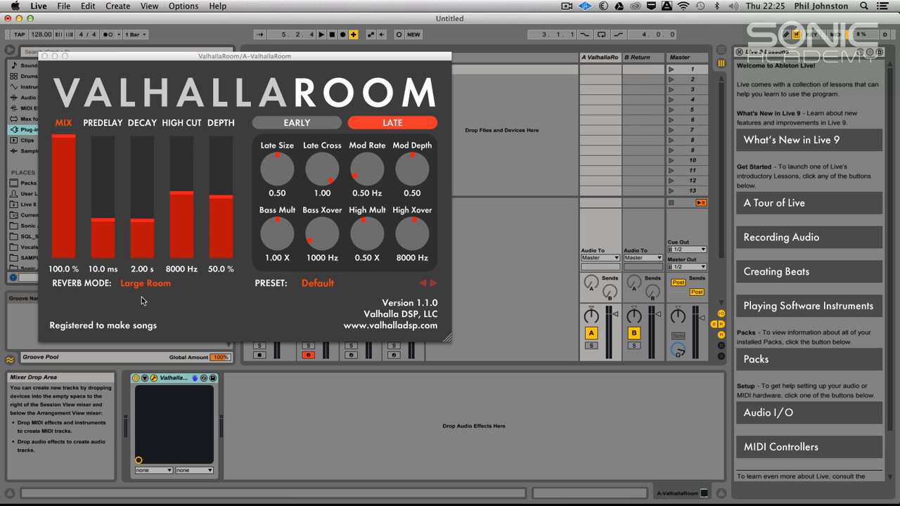
pyautogui.click(134, 284)
pyautogui.click(296, 295)
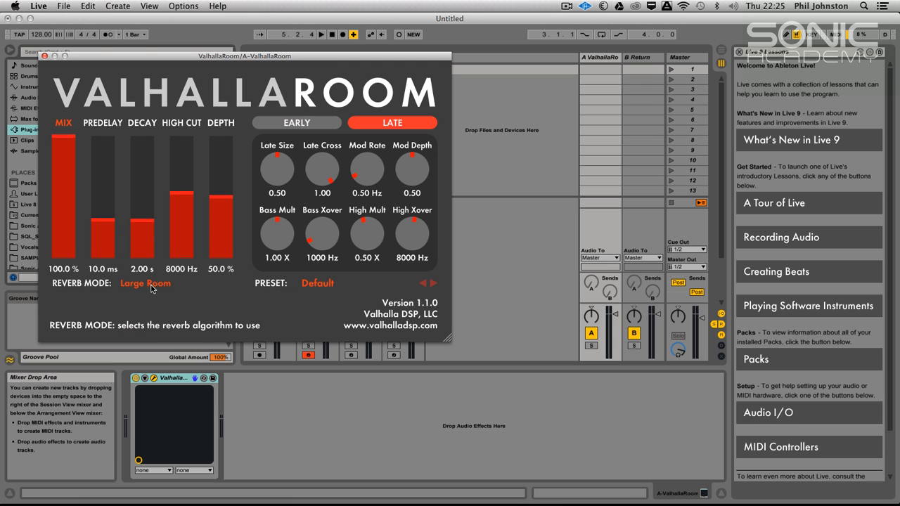
pyautogui.click(325, 283)
pyautogui.moveTo(342, 246)
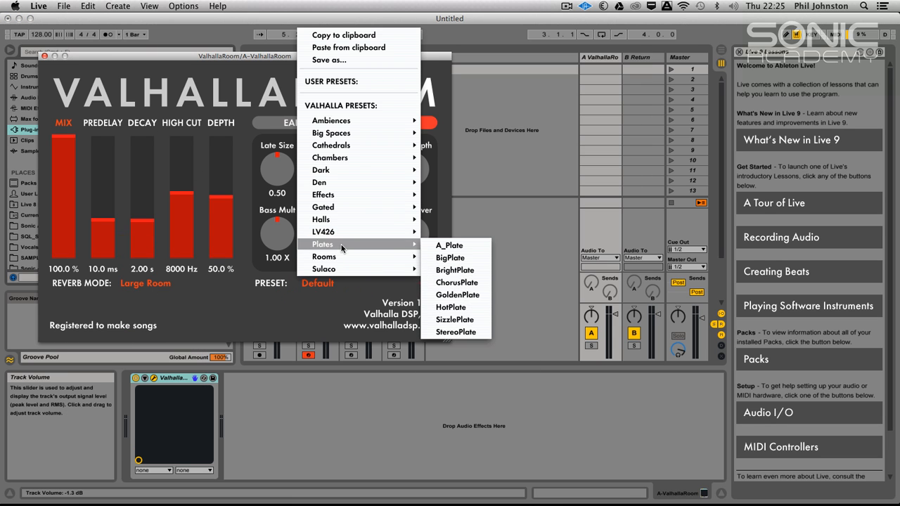
pyautogui.click(463, 273)
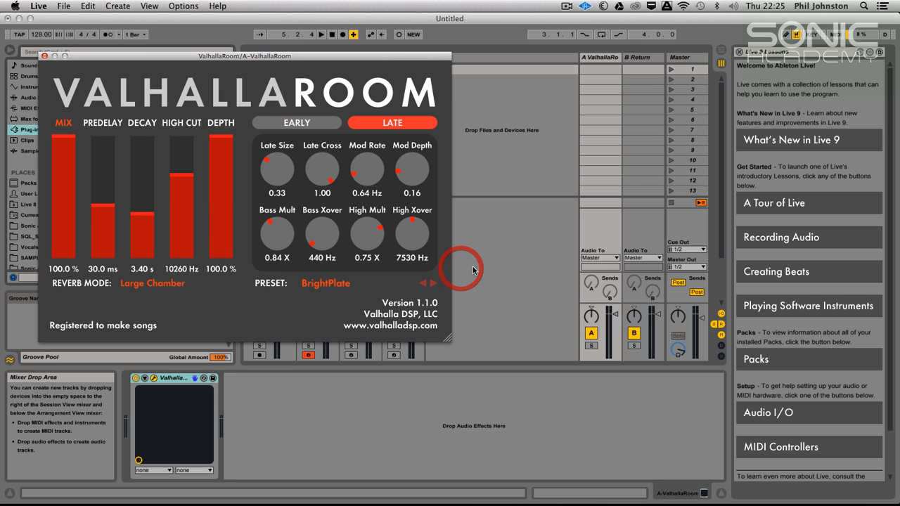
# Raise Send A on tracks 2 and 3, audition the reverb in the loop, then stop playback and close ValhallaRoom.
pyautogui.click(539, 233)
pyautogui.moveTo(302, 52); pyautogui.dragTo(369, 396)
pyautogui.moveTo(308, 283); pyautogui.dragTo(350, 270)
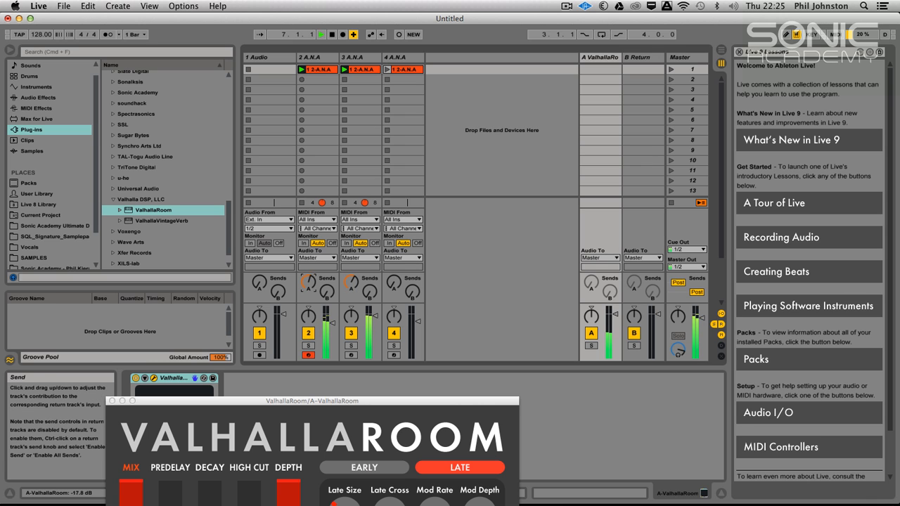
pyautogui.moveTo(326, 401); pyautogui.dragTo(413, 339)
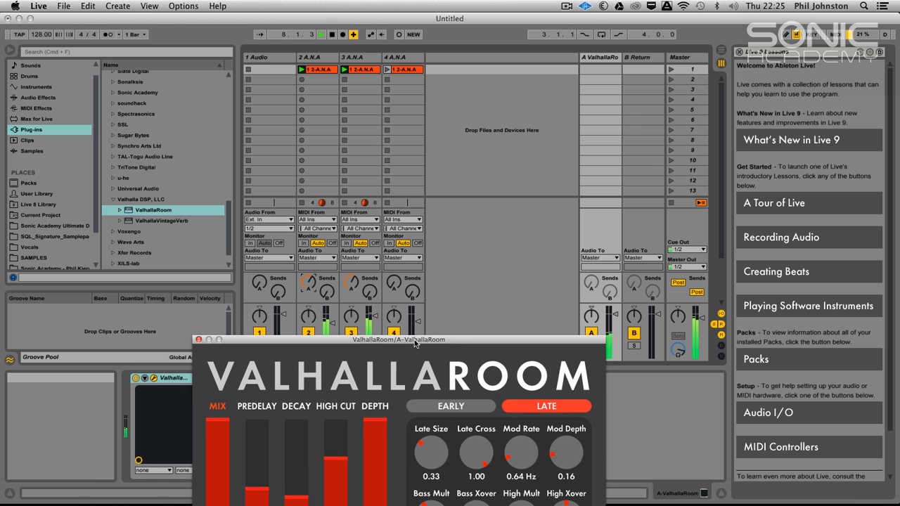
pyautogui.click(486, 263)
pyautogui.press('space')
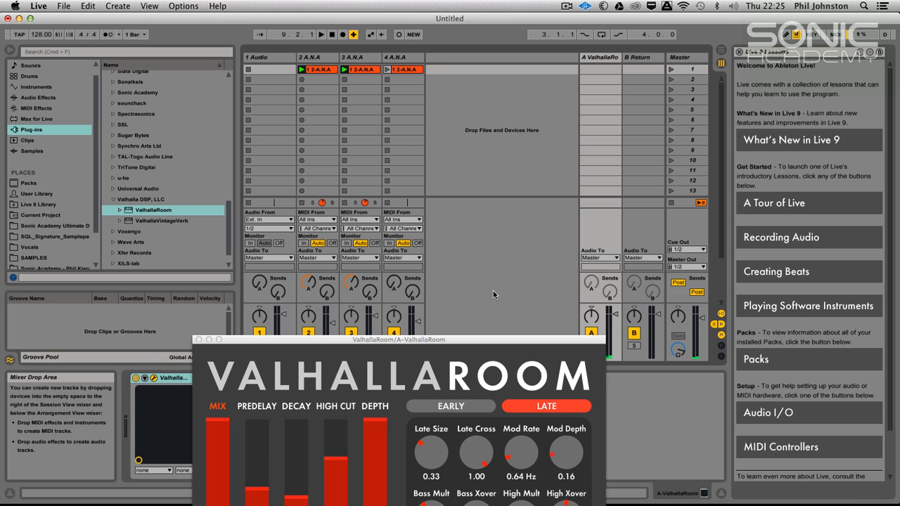
pyautogui.click(199, 340)
pyautogui.click(525, 251)
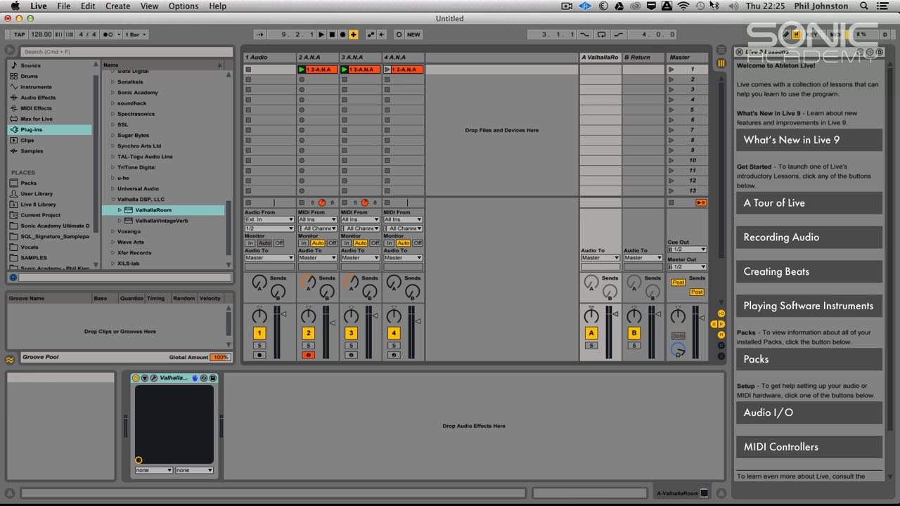
pyautogui.click(566, 6)
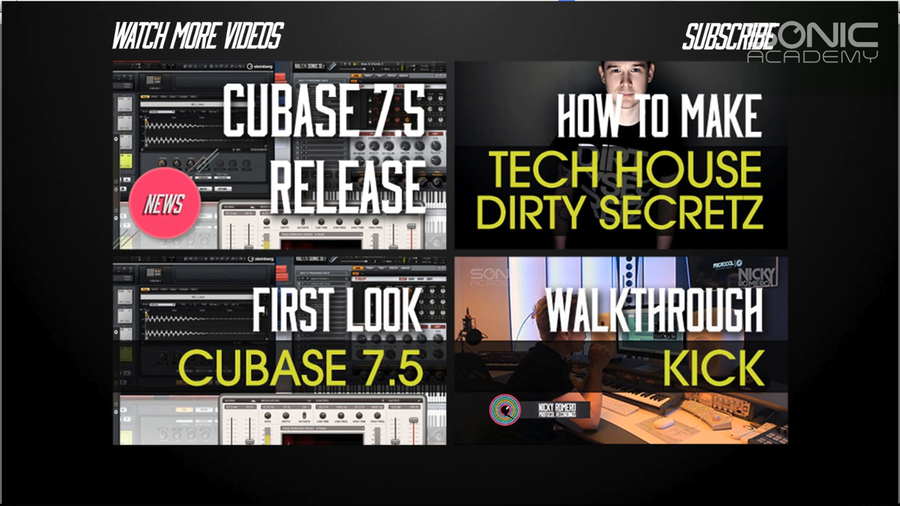